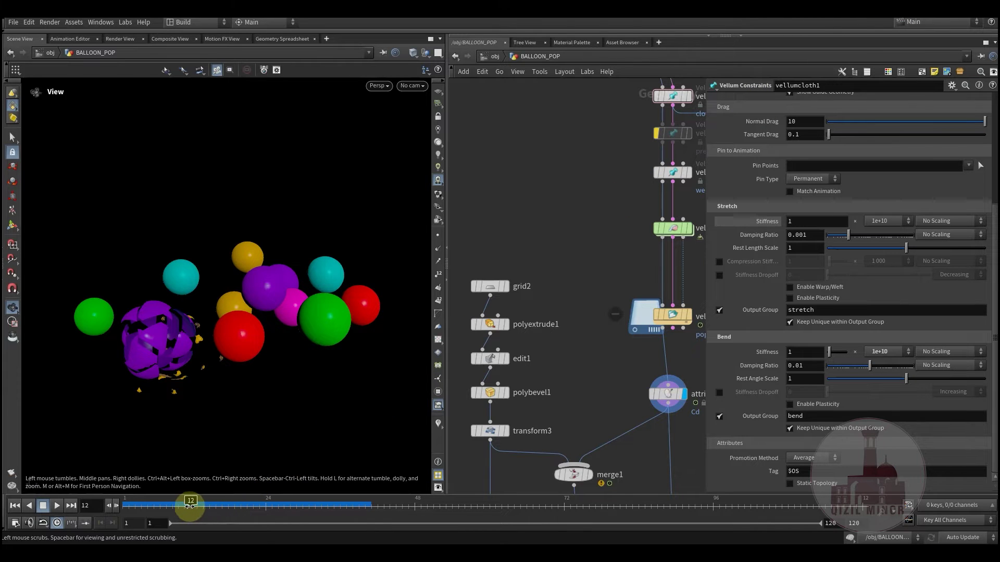
Scrub the balloon-pop simulation to frame 28 and survey the node network from the start of the chain to sphere1.
left_click_drag(208, 500, 290, 501)
middle_click_drag(527, 241, 542, 371)
scroll(558, 336, "down", 7)
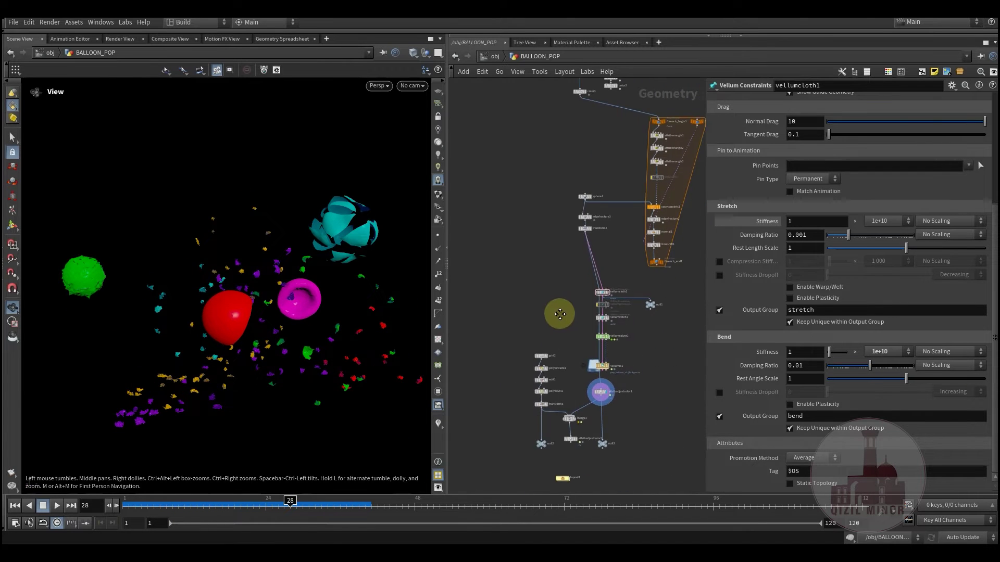
middle_click_drag(555, 317, 547, 393)
scroll(545, 339, "down", 5)
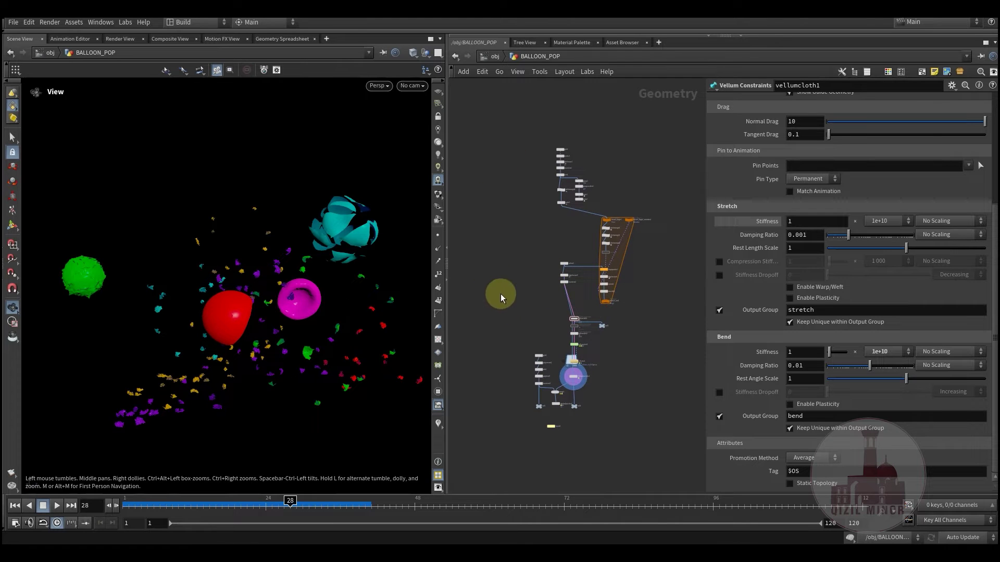
scroll(520, 264, "up", 8)
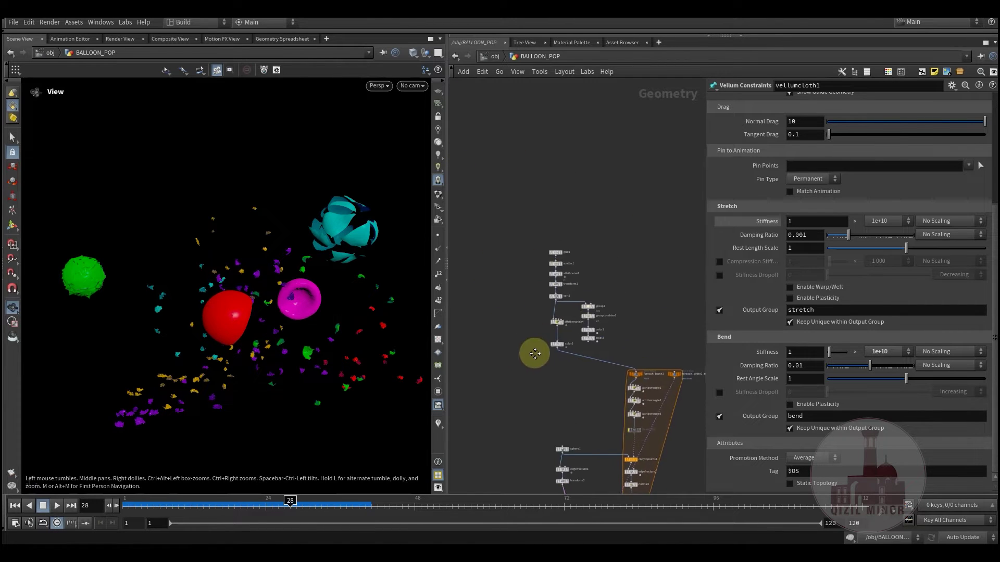
middle_click_drag(565, 249, 533, 356)
left_click_drag(166, 500, 290, 510)
middle_click_drag(533, 404, 540, 211)
scroll(536, 272, "up", 3)
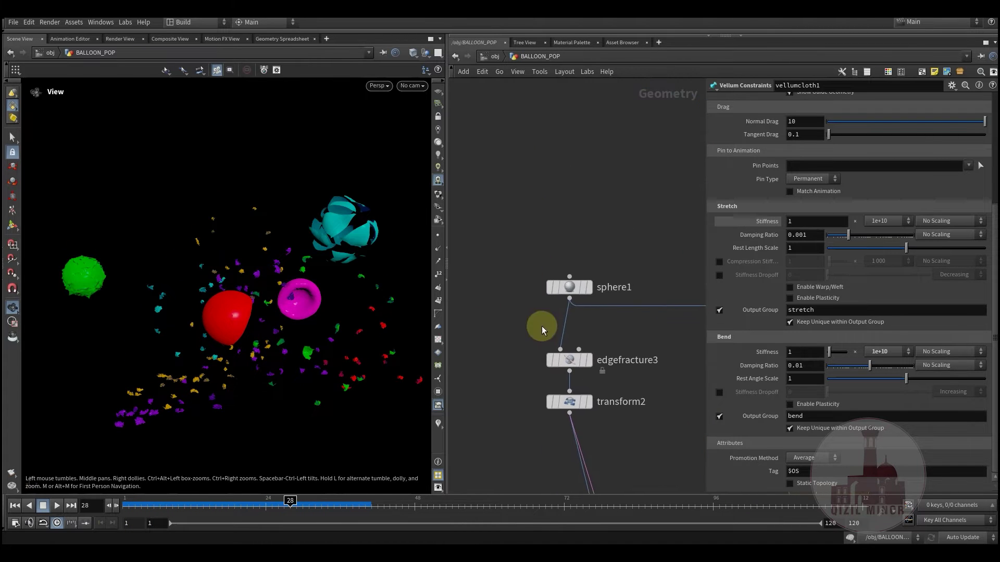
Display the output of the sphere1 node in the viewport and look at the base sphere.
mouse_move(573, 289)
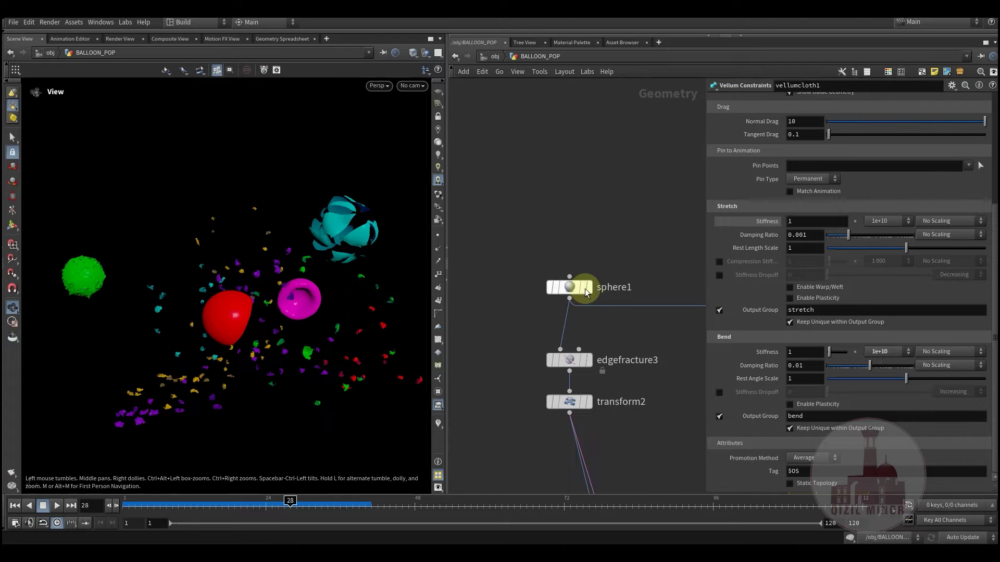
left_click(590, 287)
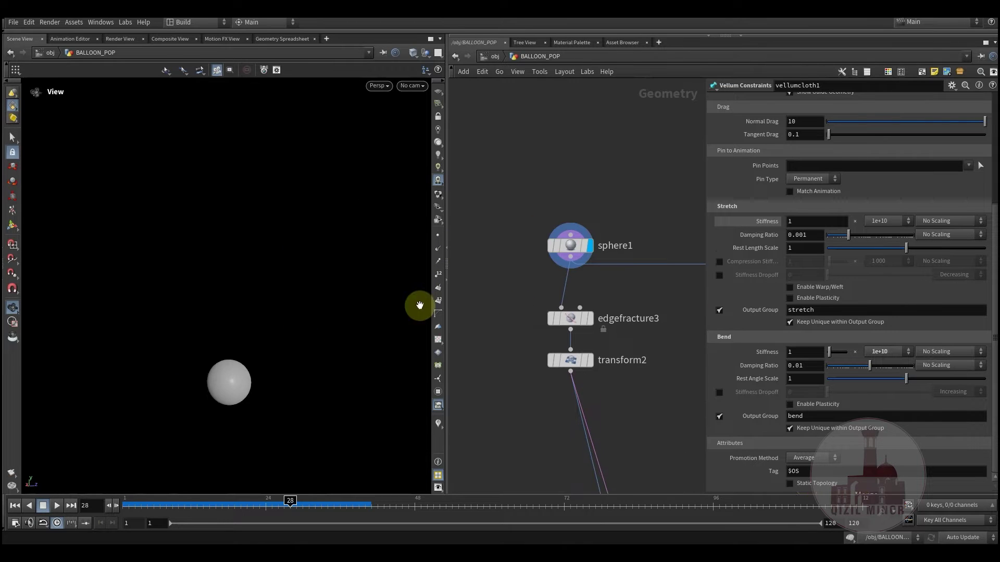
left_click_drag(257, 342, 214, 361)
left_click(573, 358)
left_click(565, 218)
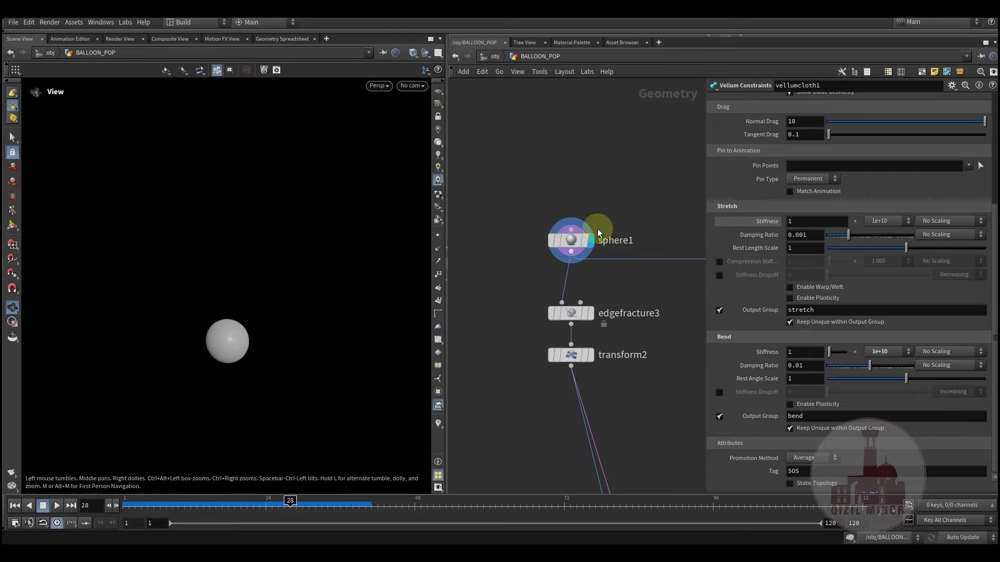
left_click_drag(571, 236, 568, 231)
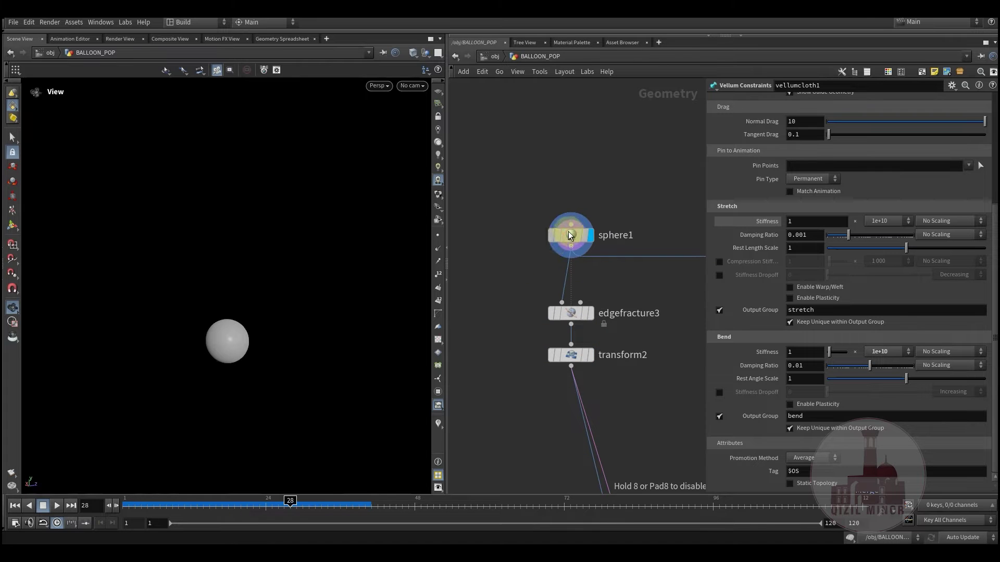
Display the edgefracture3 node with its parameters and turn on the viewport visualizers to colour the fractured pieces.
left_click(600, 288)
left_click(578, 313)
middle_click_drag(503, 334, 502, 311)
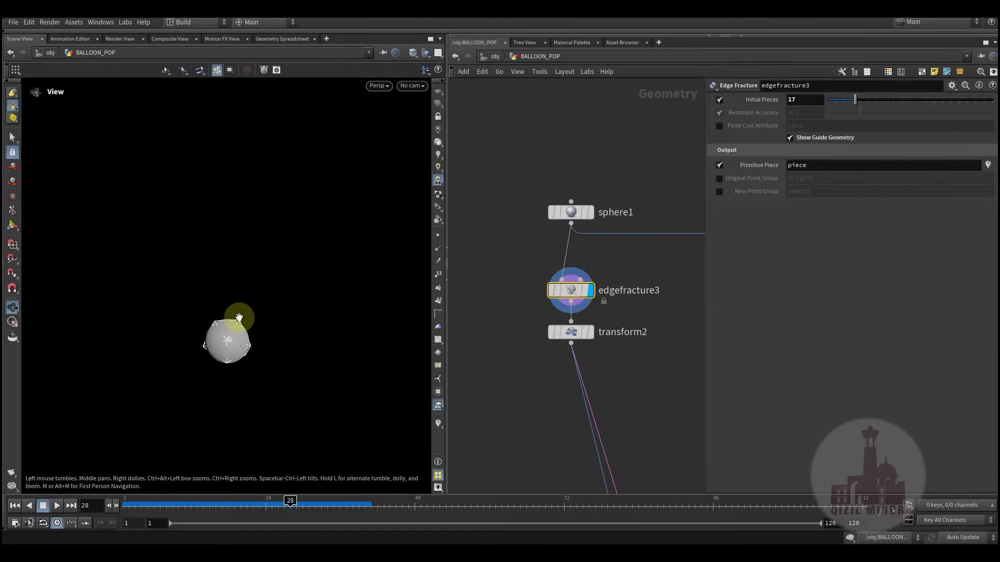
left_click(438, 424)
left_click_drag(252, 353, 208, 344)
right_click_drag(208, 344, 339, 330)
left_click_drag(245, 336, 271, 317)
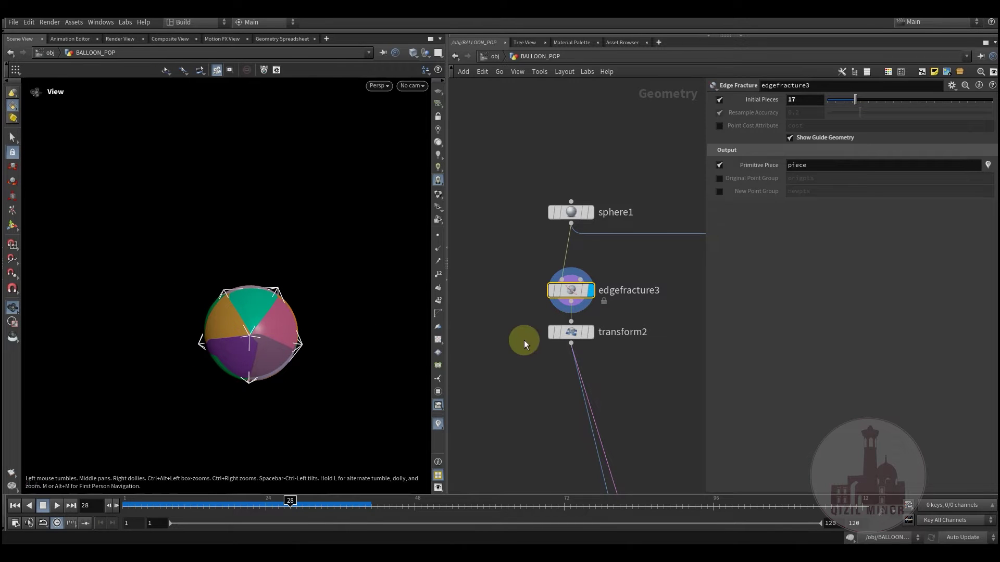
Display the transform2 node and inspect its translation settings.
left_click(589, 332)
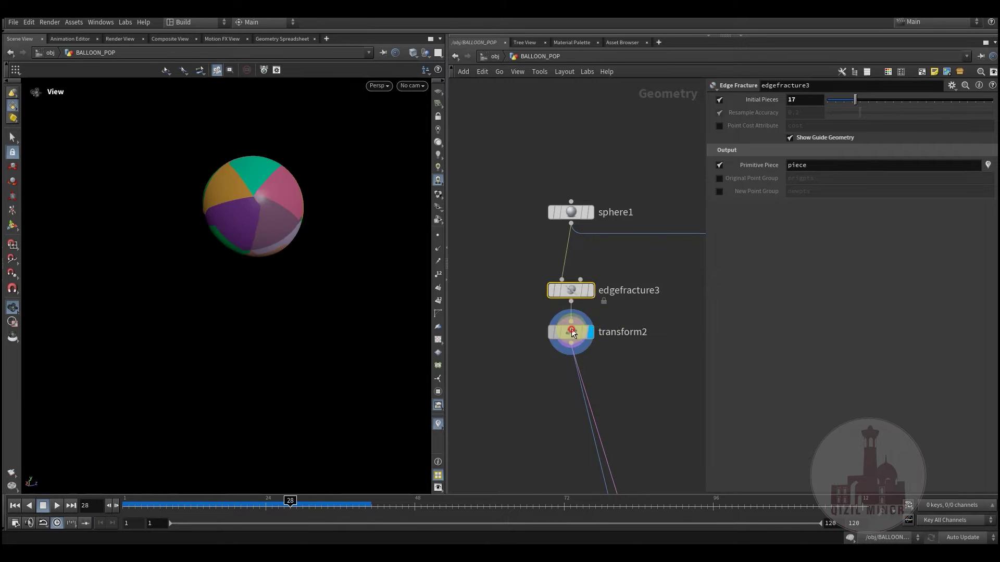
middle_click_drag(346, 235, 269, 311)
right_click_drag(269, 311, 212, 322)
middle_click_drag(510, 413, 561, 201)
scroll(541, 321, "down", 3)
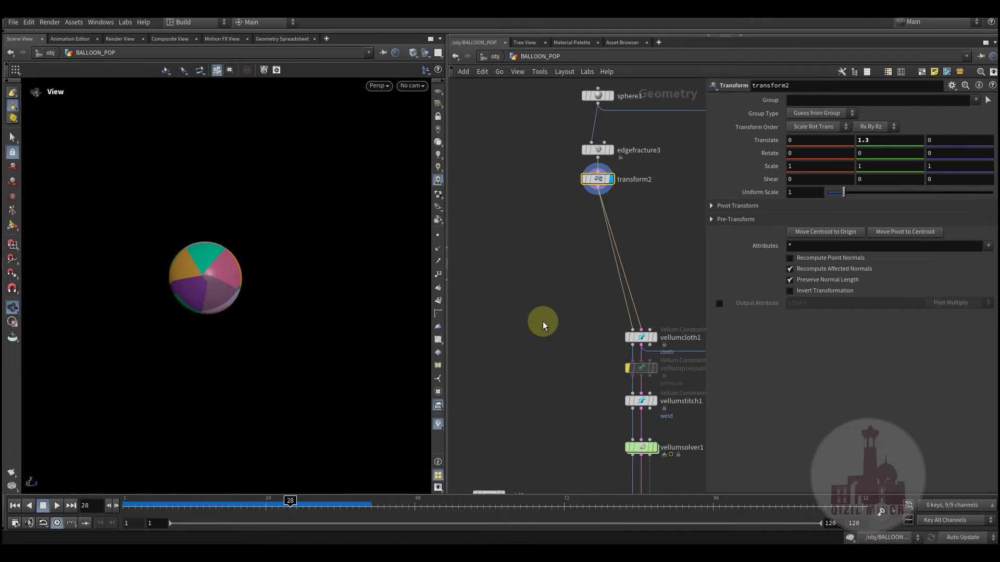
Display the vellumcloth1 node and review its constraint type, mass and drag settings.
middle_click_drag(583, 331, 508, 326)
scroll(532, 333, "up", 3)
left_click(612, 309)
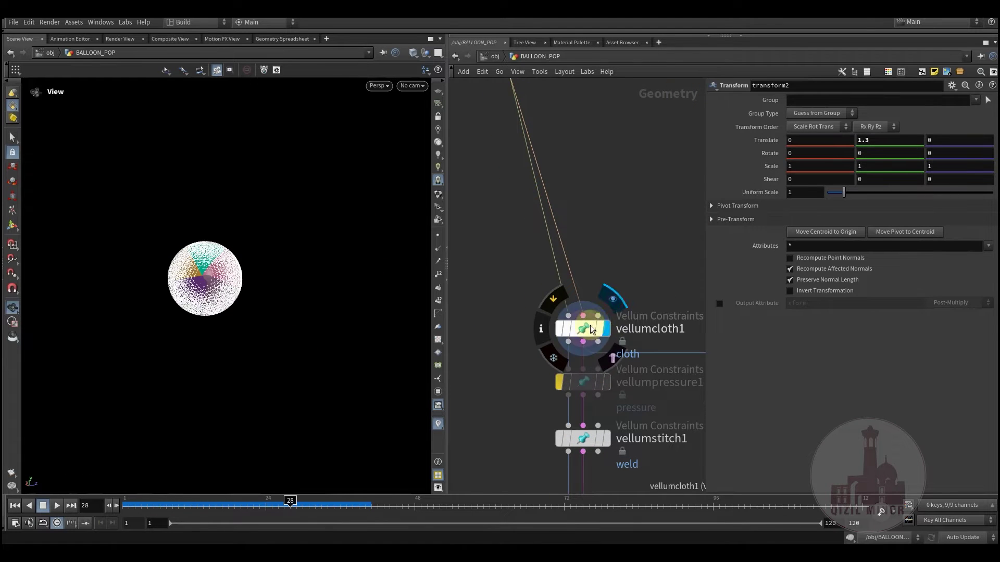
left_click(582, 329)
mouse_move(253, 316)
left_mouse_down()
mouse_move(247, 298)
mouse_move(256, 297)
left_mouse_up()
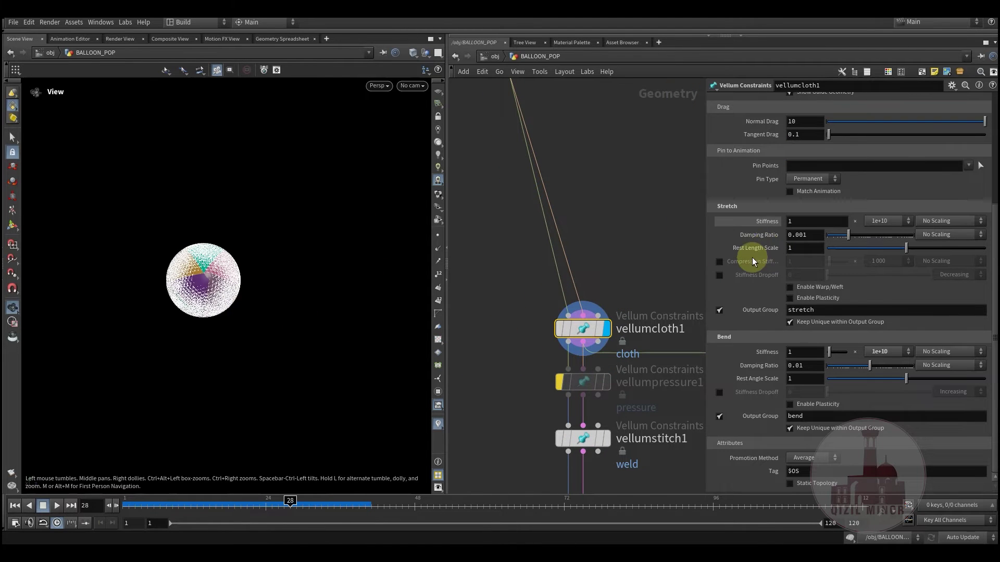
scroll(752, 257, "up", 5)
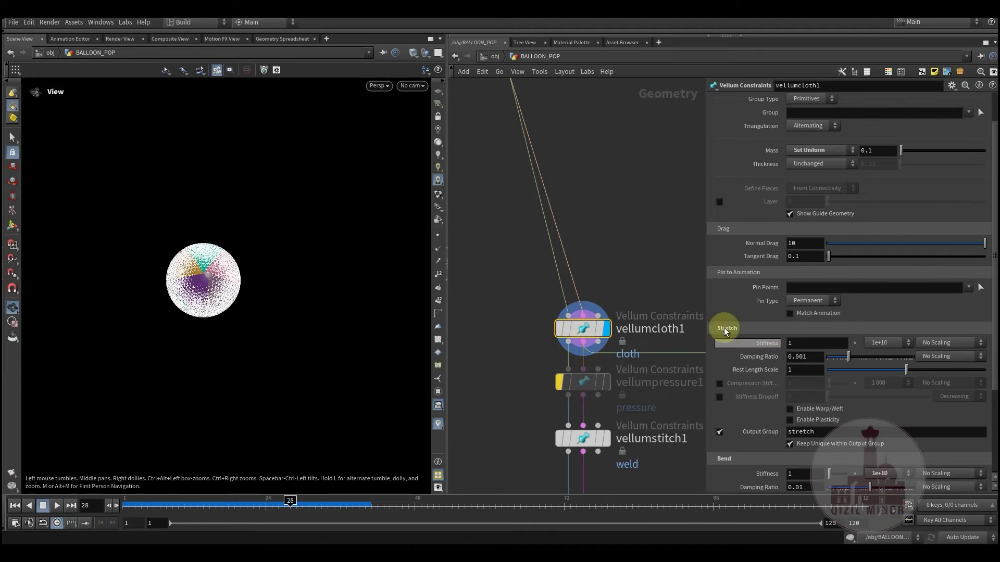
scroll(724, 327, "up", 1)
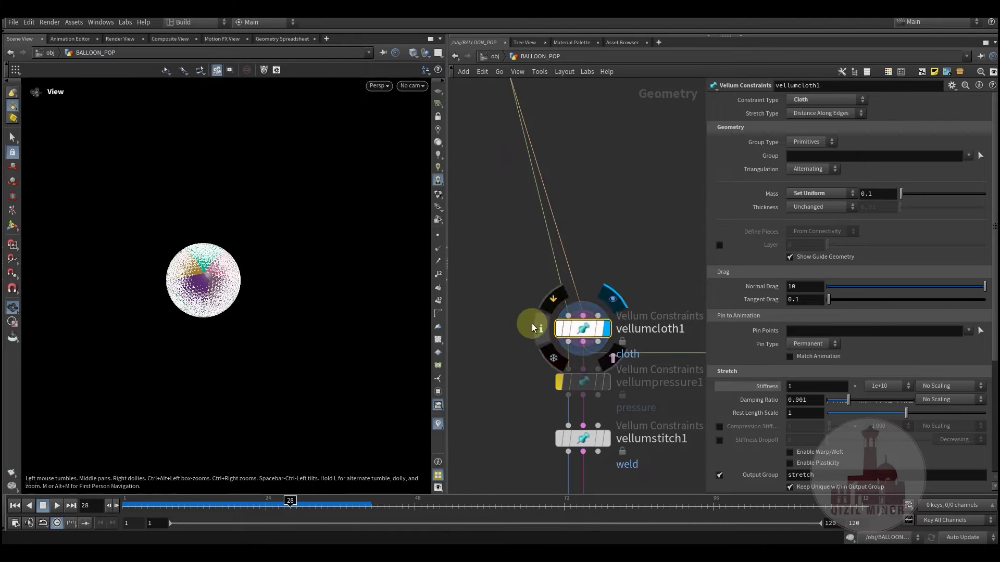
Examine vellumcloth1's geometry, stretch and bend settings and view its constraint guides on the sphere.
middle_click_drag(505, 356, 517, 308)
scroll(735, 328, "down", 1)
scroll(733, 328, "down", 5)
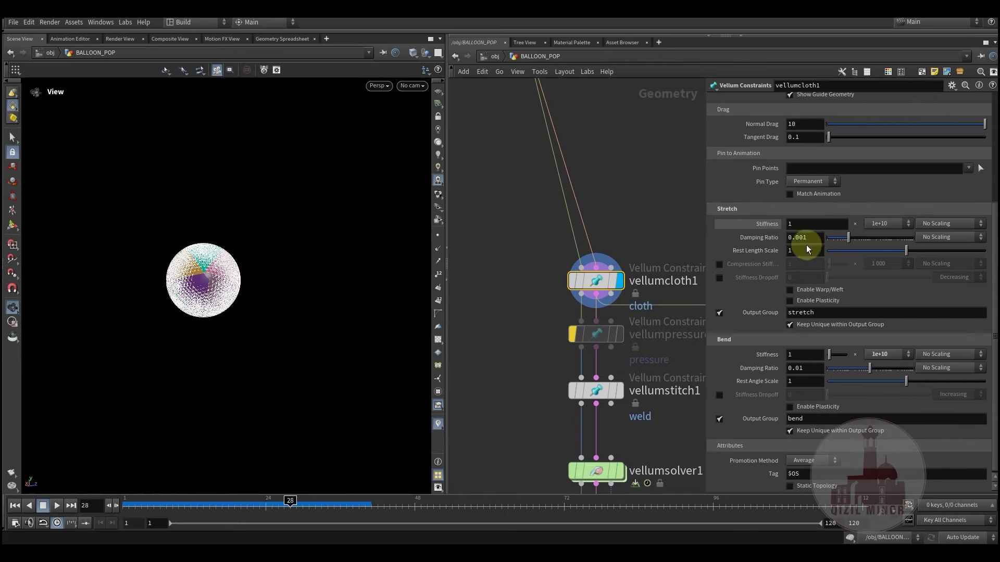
scroll(759, 354, "up", 2)
scroll(760, 355, "up", 1)
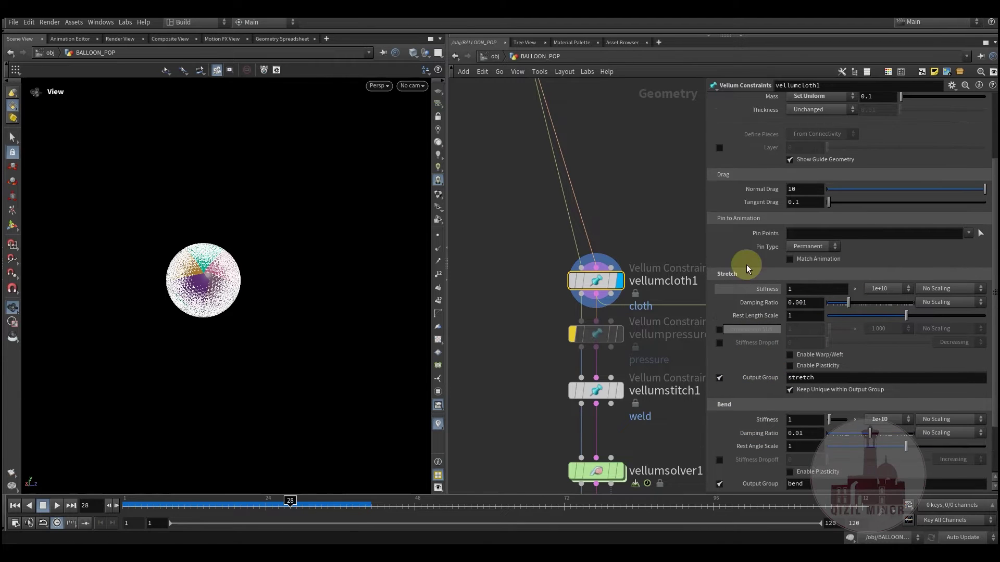
scroll(753, 354, "up", 2)
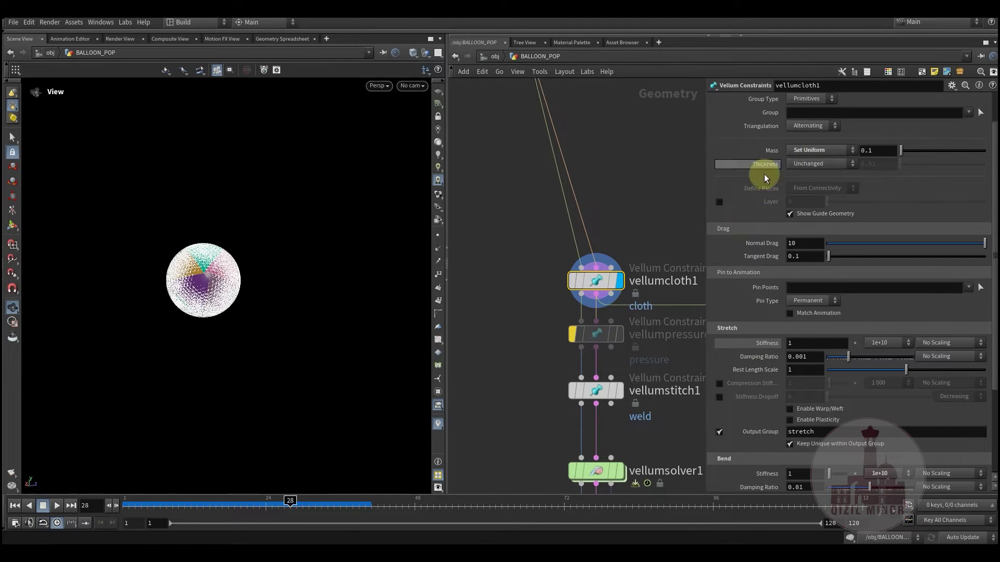
scroll(754, 208, "up", 1)
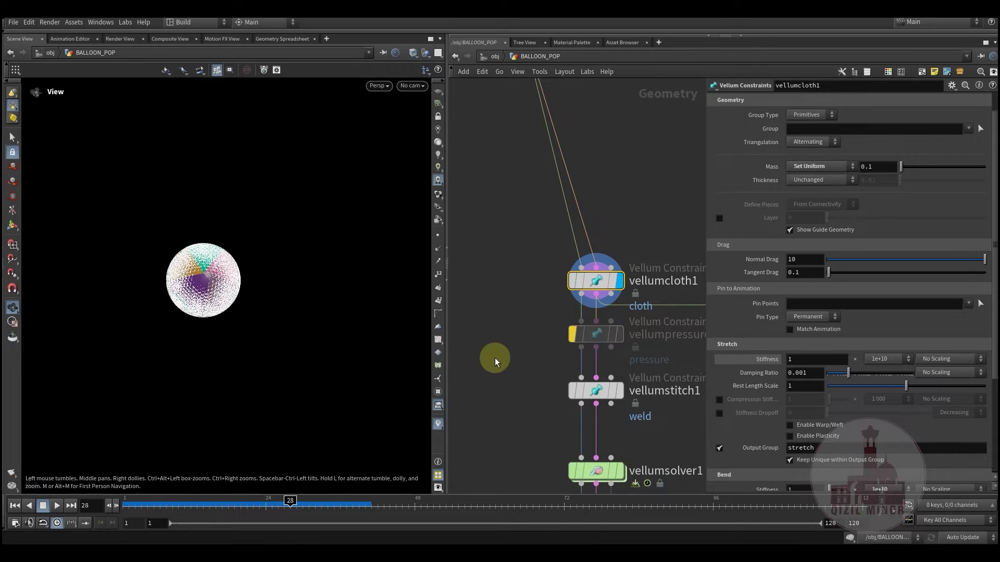
middle_click_drag(296, 257, 326, 278)
right_click_drag(318, 271, 238, 276)
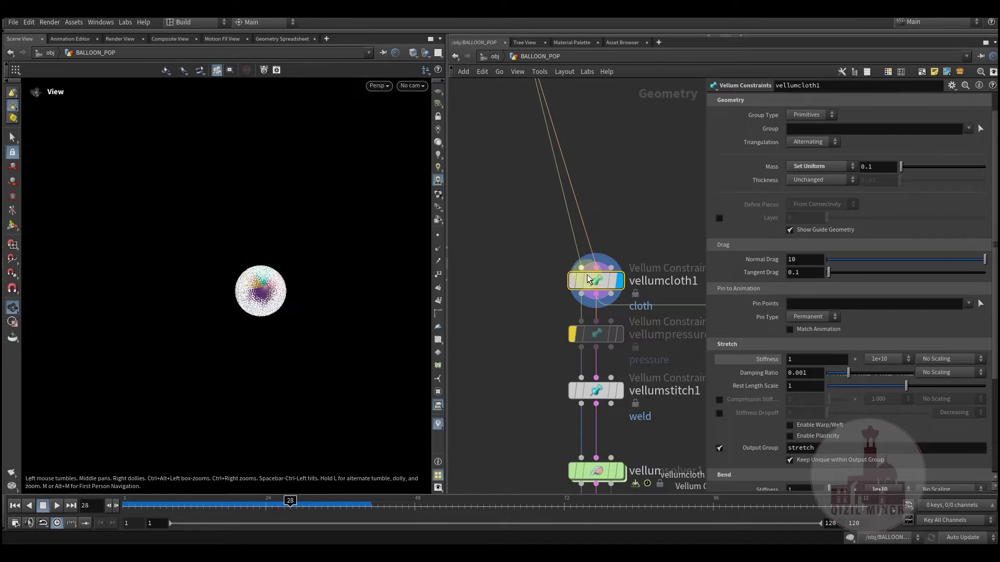
scroll(744, 356, "down", 5)
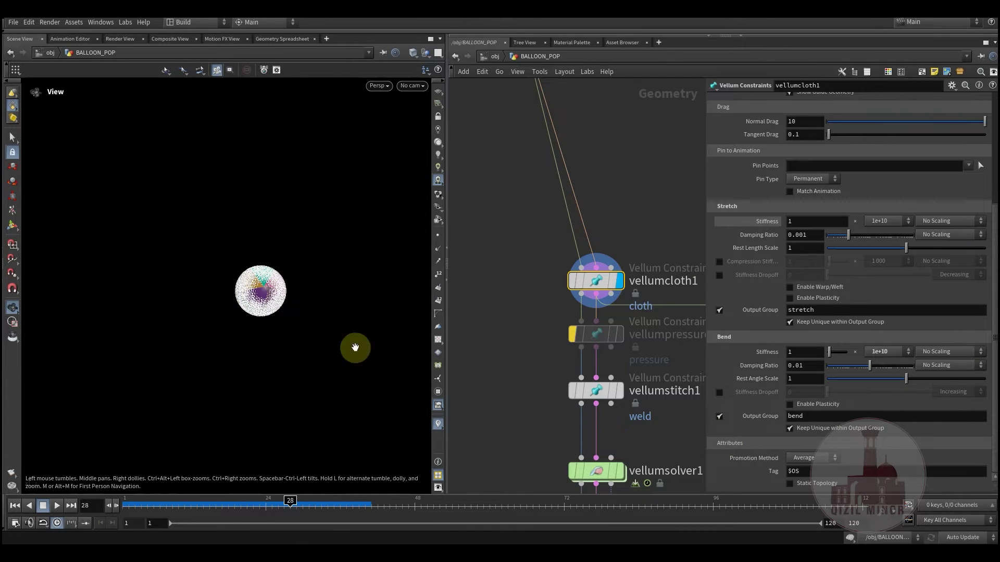
Display the vellumstitch1 node and review its weld, closest-point, bend and breaking settings.
mouse_move(578, 394)
left_click(633, 365)
left_click(595, 390)
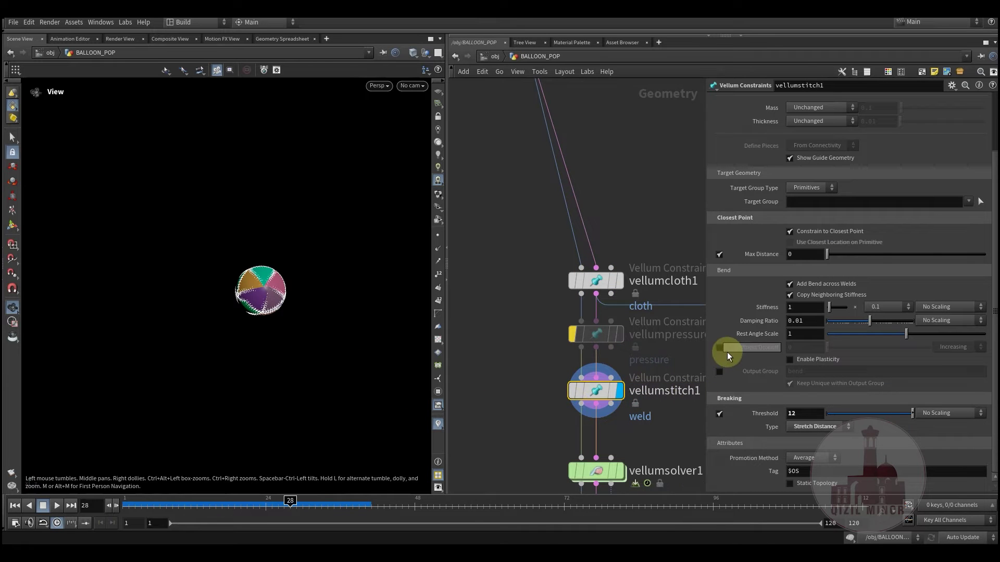
scroll(729, 351, "up", 3)
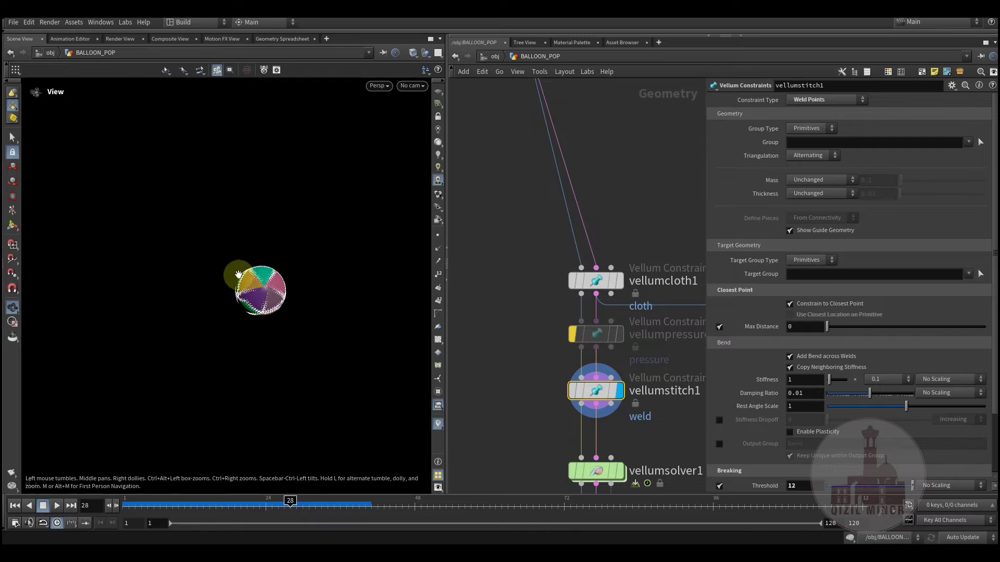
Return to frame 1, display the vellumsolver1 node and inspect its gravity, velocity damping and friction settings.
middle_click_drag(515, 400, 517, 305)
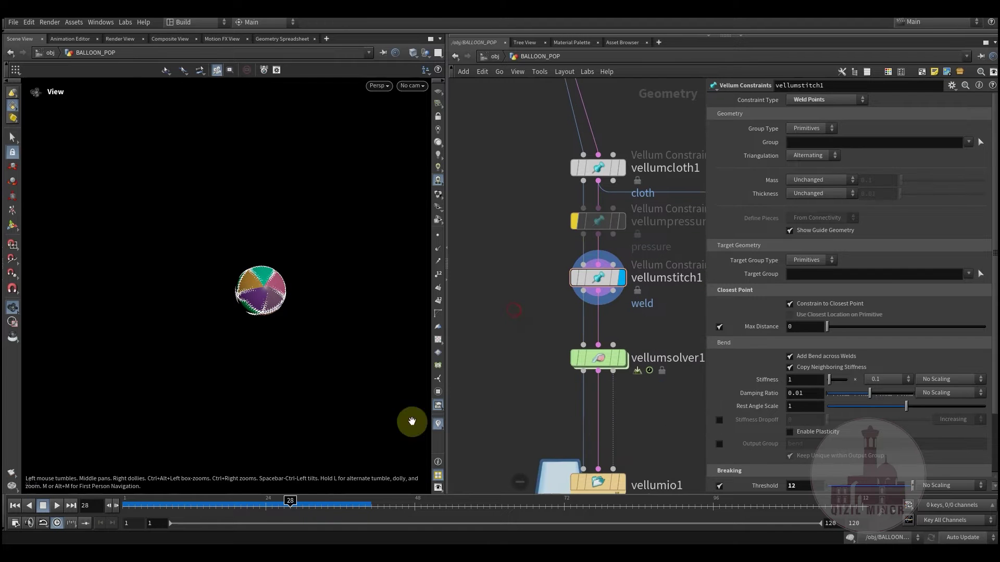
left_click_drag(292, 490, 131, 505)
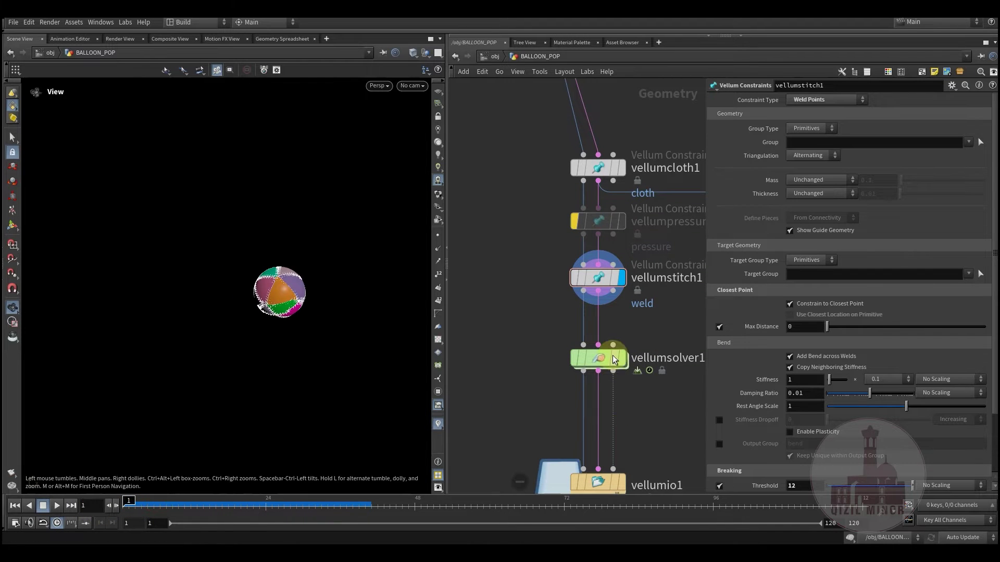
left_click(621, 358)
left_click(599, 361)
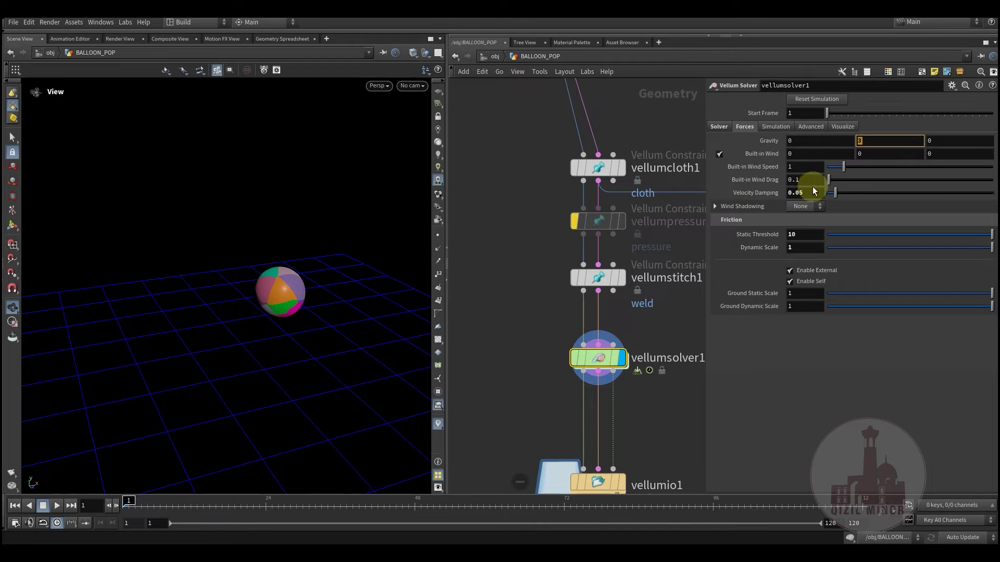
left_click_drag(811, 181, 786, 182)
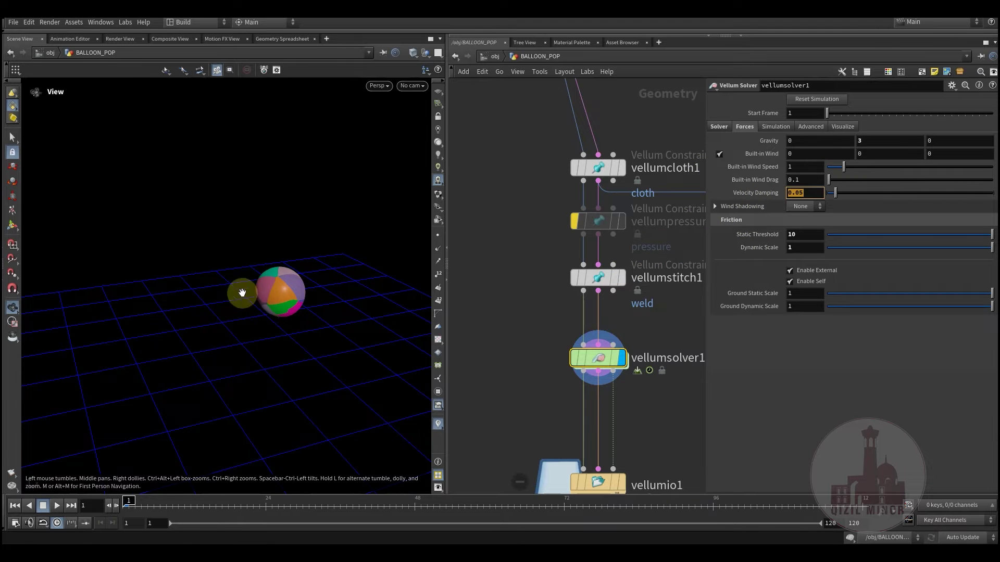
left_click_drag(245, 292, 297, 299)
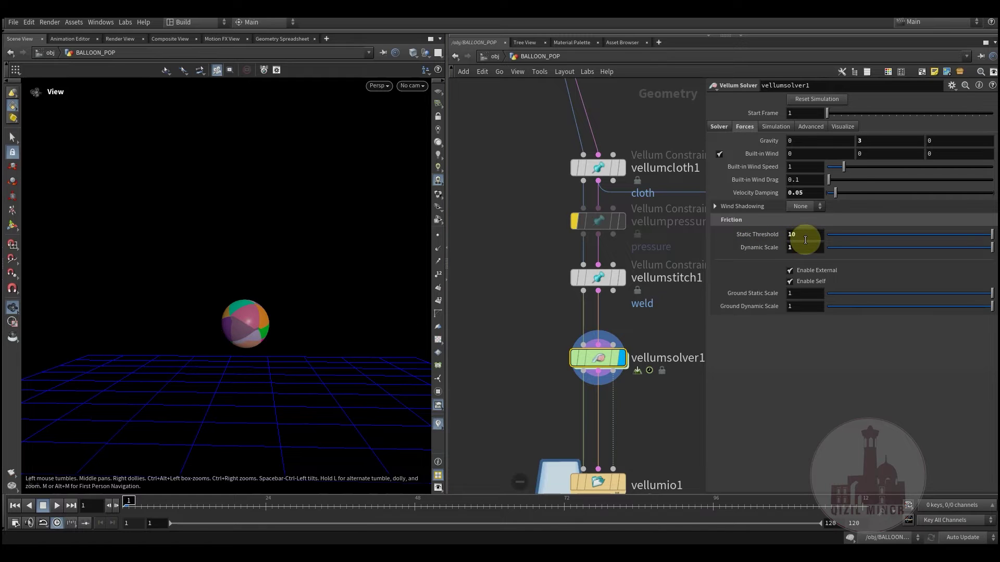
left_click_drag(286, 297, 293, 305)
Inspect vellumsolver1's substeps, constraint iterations and collision settings.
left_click(721, 128)
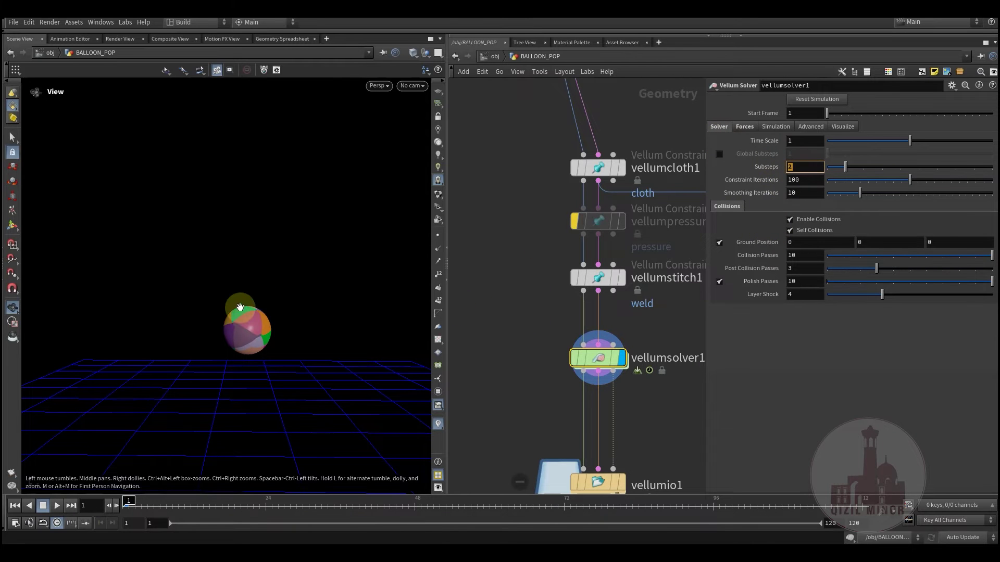
middle_click_drag(261, 326, 269, 305)
left_click_drag(269, 305, 320, 315)
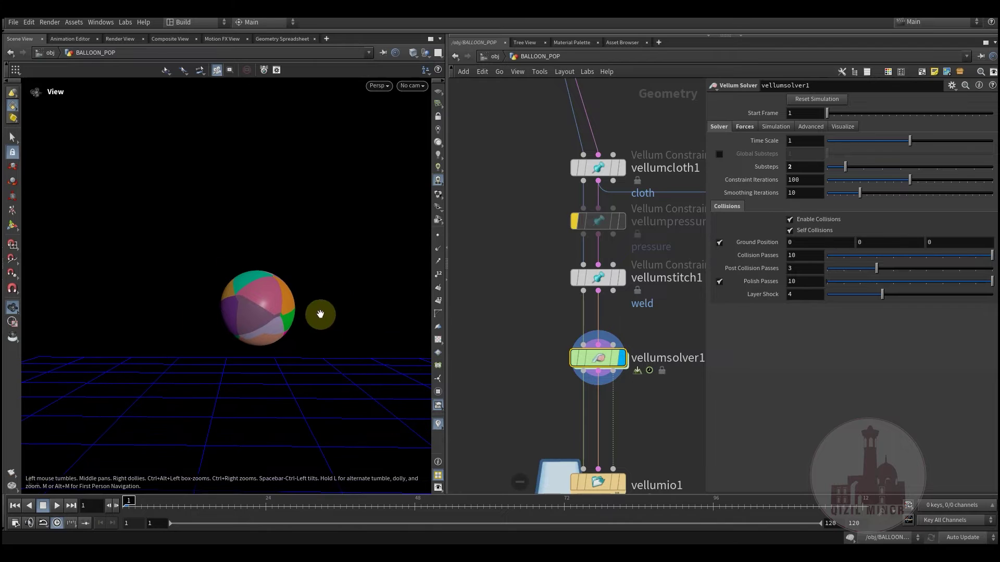
Enter vellumsolver1's forces network and inspect the vellumconstraintproperty1 node that drives the bend group's rest length scale.
middle_click_drag(490, 335, 504, 278)
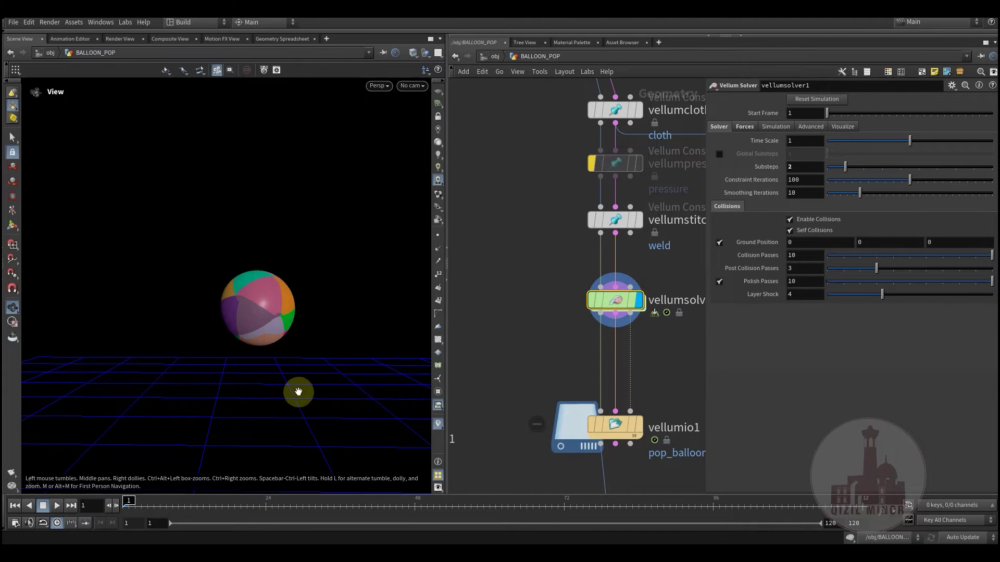
double_click(611, 301)
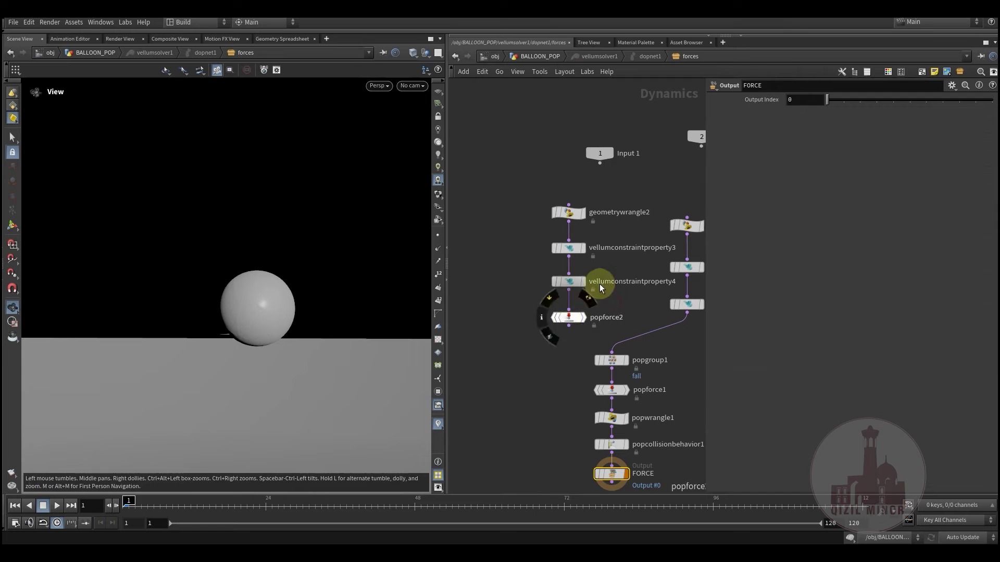
middle_click_drag(618, 296, 551, 293)
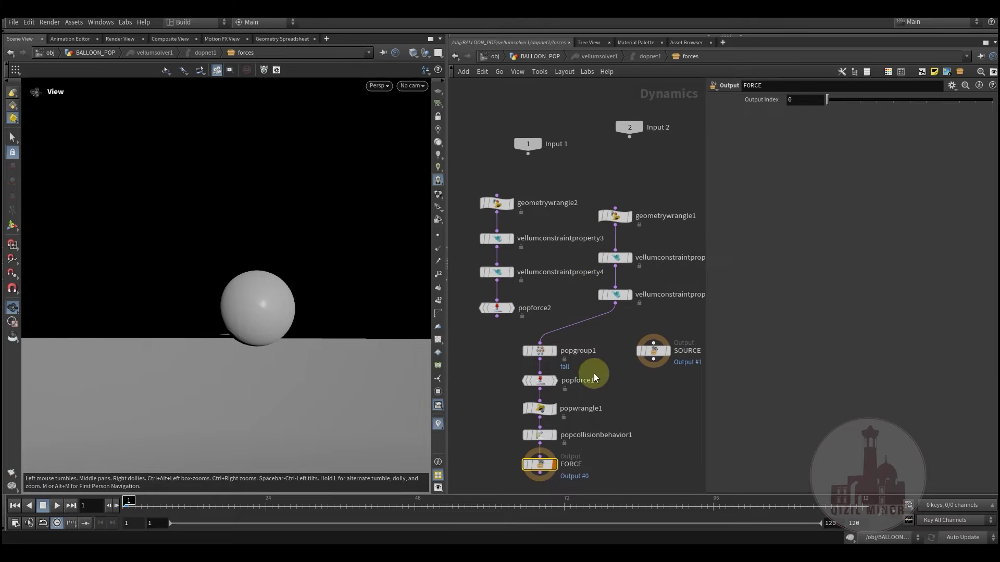
middle_click_drag(598, 382, 654, 380)
left_click_drag(495, 333, 487, 200)
left_click(604, 203)
middle_click_drag(615, 240, 550, 219)
left_click_drag(611, 289, 611, 290)
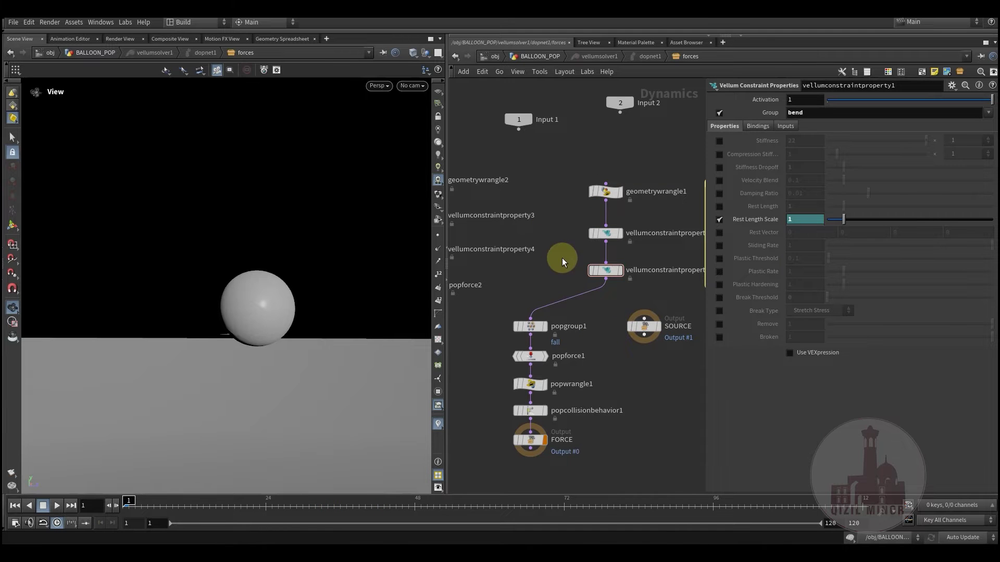
Return to the BALLOON_POP network and simulate the balloon pop with vellumsolver1 displayed.
left_click_drag(565, 169, 610, 305)
left_click(610, 319)
left_click(550, 56)
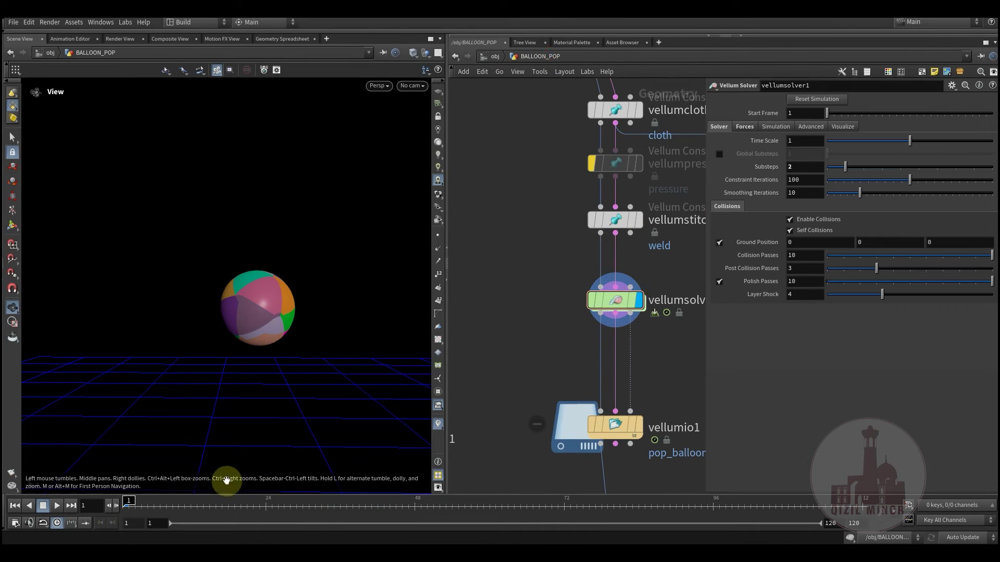
left_click_drag(173, 505, 179, 506)
left_click(438, 426)
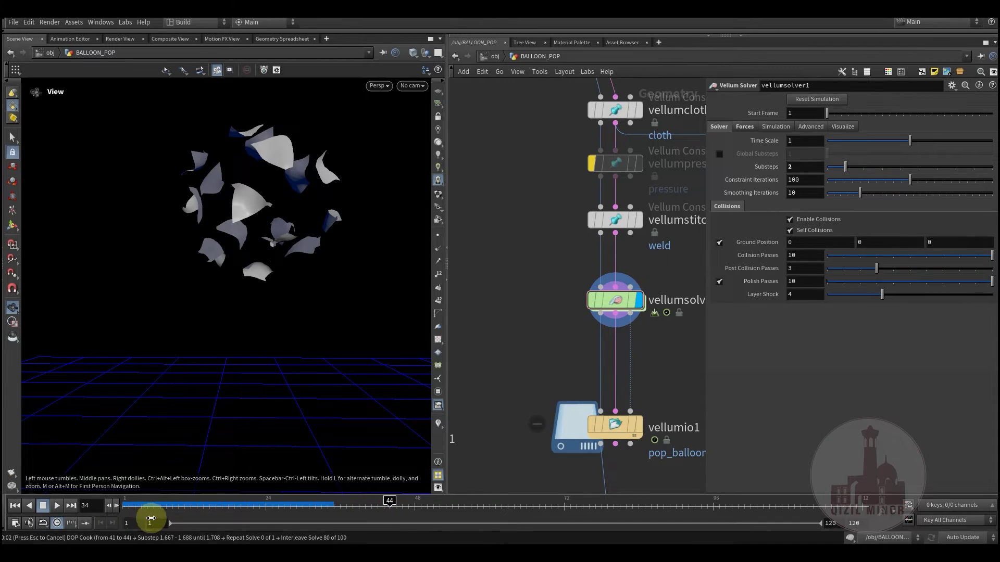
left_click_drag(148, 508, 539, 513)
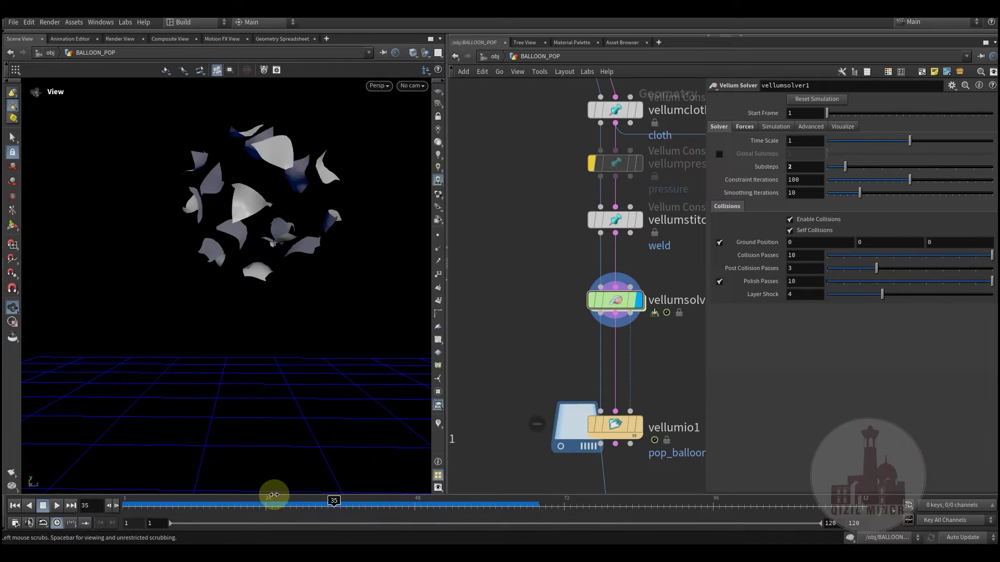
Scrub the cached simulation around frames 32 to 43 to examine how the balloon bursts, ending at frame 4.
left_click_drag(233, 495, 315, 505)
middle_click_drag(516, 292, 529, 379)
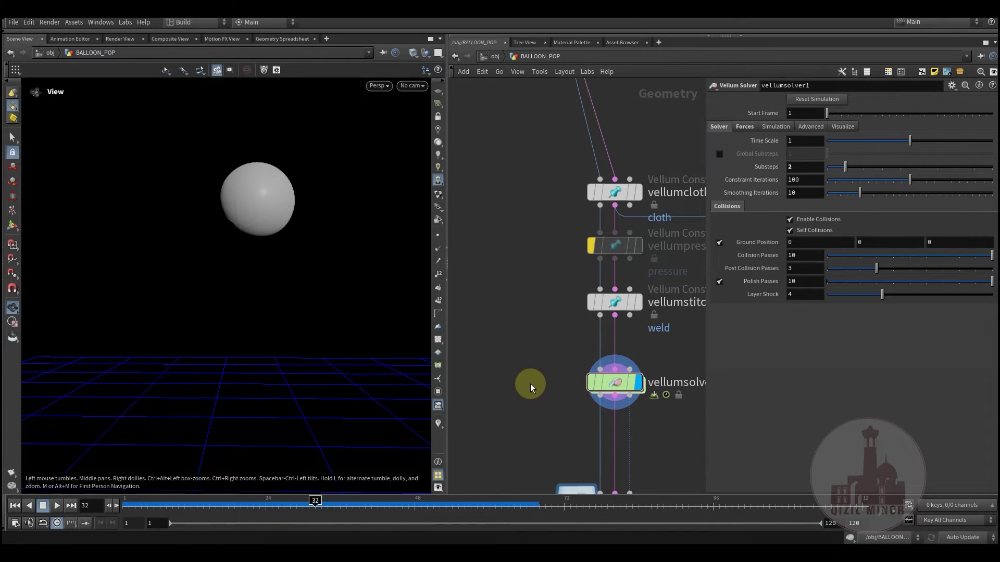
left_click_drag(290, 505, 366, 514)
left_click_drag(268, 516, 384, 503)
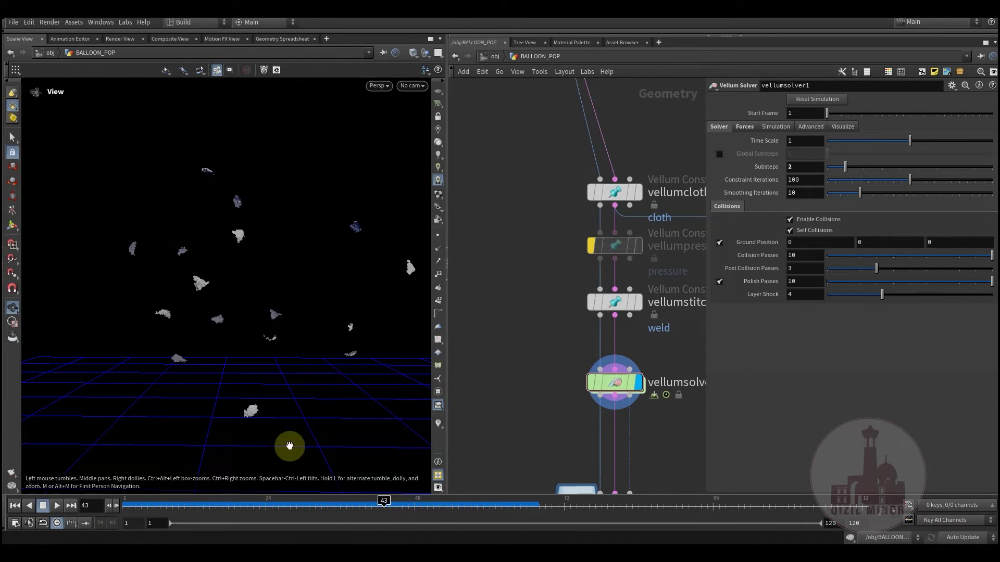
left_click_drag(243, 506, 334, 506)
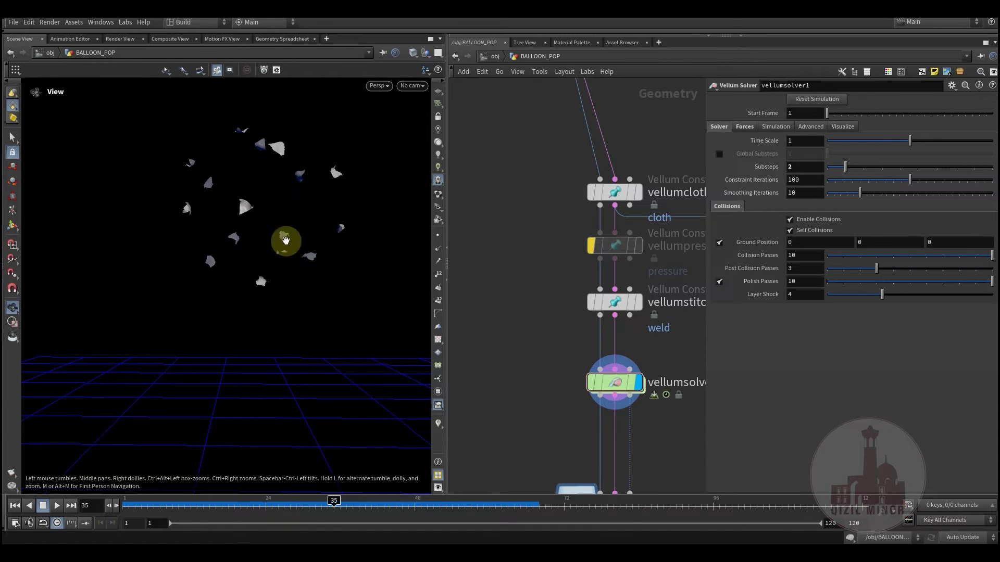
left_click_drag(206, 502, 144, 515)
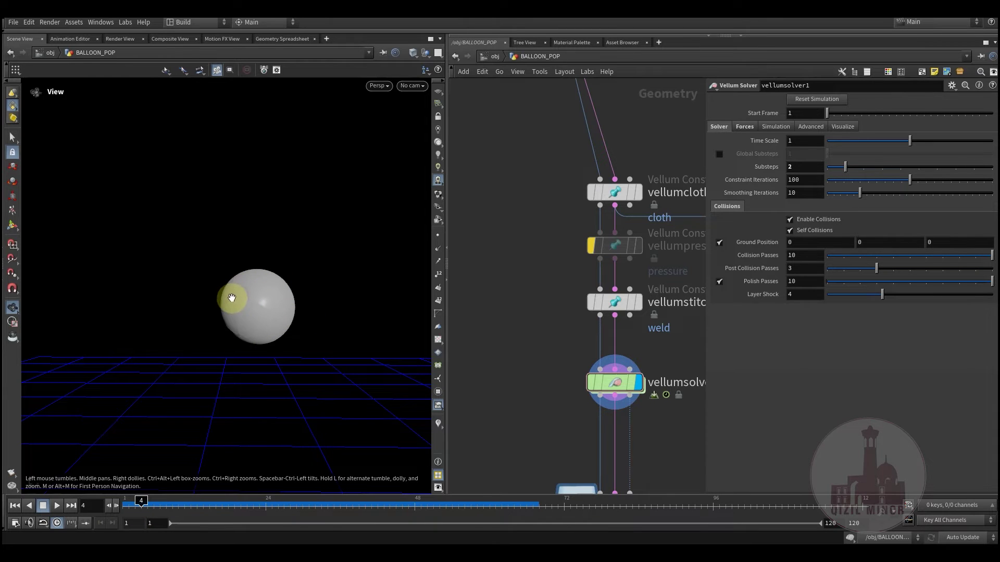
Enter vellumsolver1's forces network, inspect geometrywrangle1's break threshold expression and check its keyed Wmult value up to frame 41.
mouse_move(564, 378)
double_click(612, 380)
scroll(590, 271, "up", 3)
left_click(589, 264)
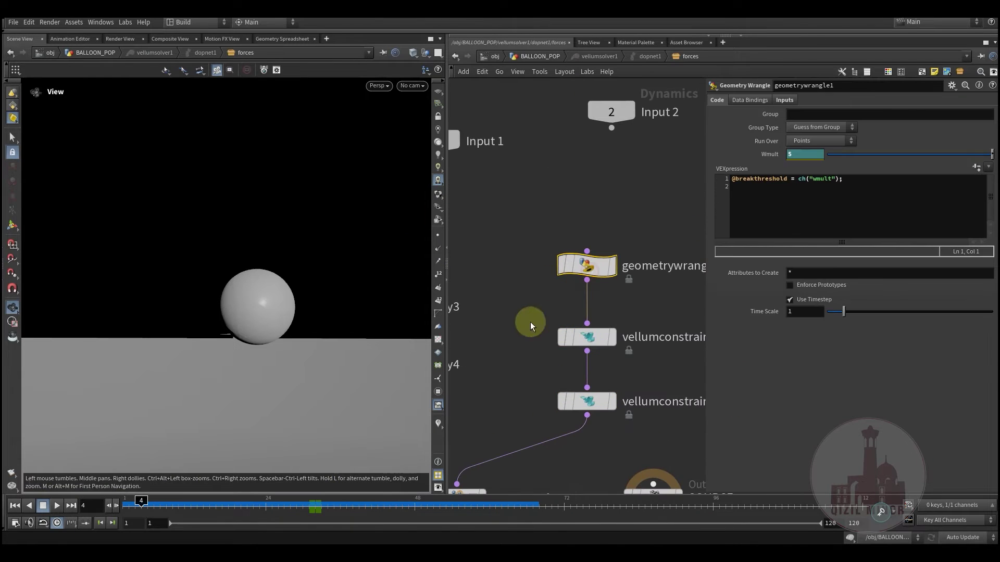
left_click(859, 179)
left_click_drag(842, 179, 735, 179)
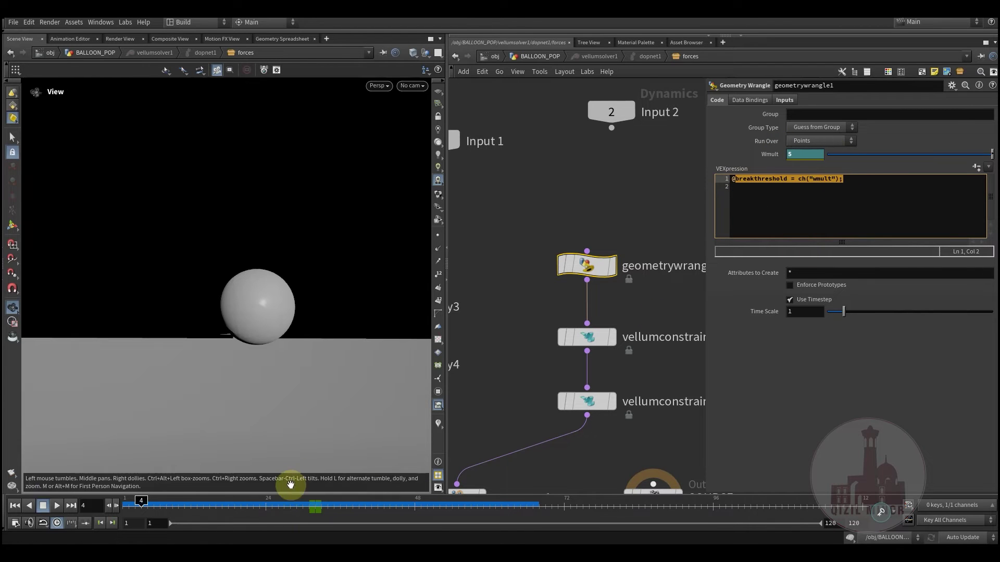
left_click(284, 504)
left_click_drag(290, 507, 370, 501)
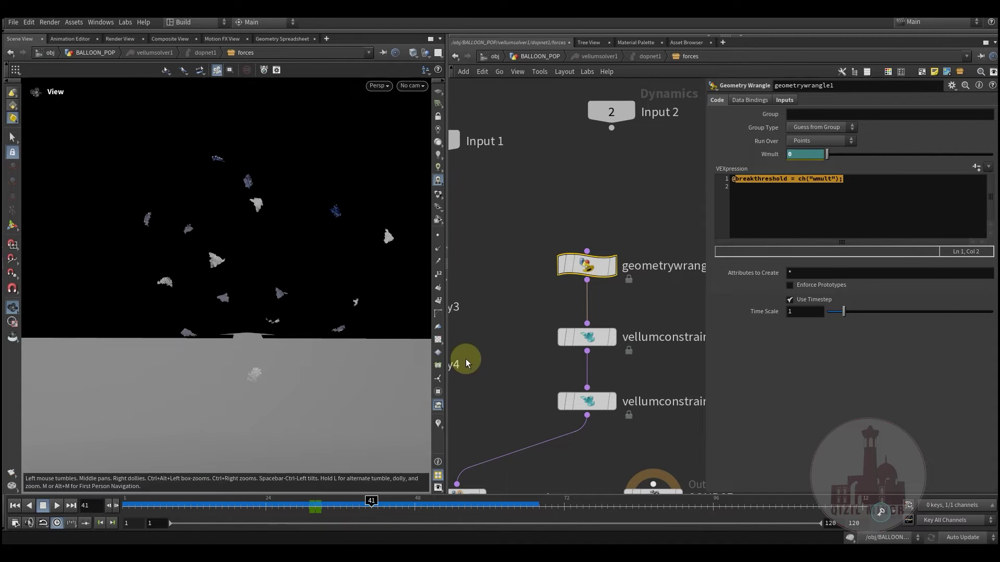
Inspect the stretch rest length scale in vellumconstraintproperty2, and bypass both Vellum constraint property nodes.
middle_click_drag(508, 359, 508, 318)
left_click(573, 294)
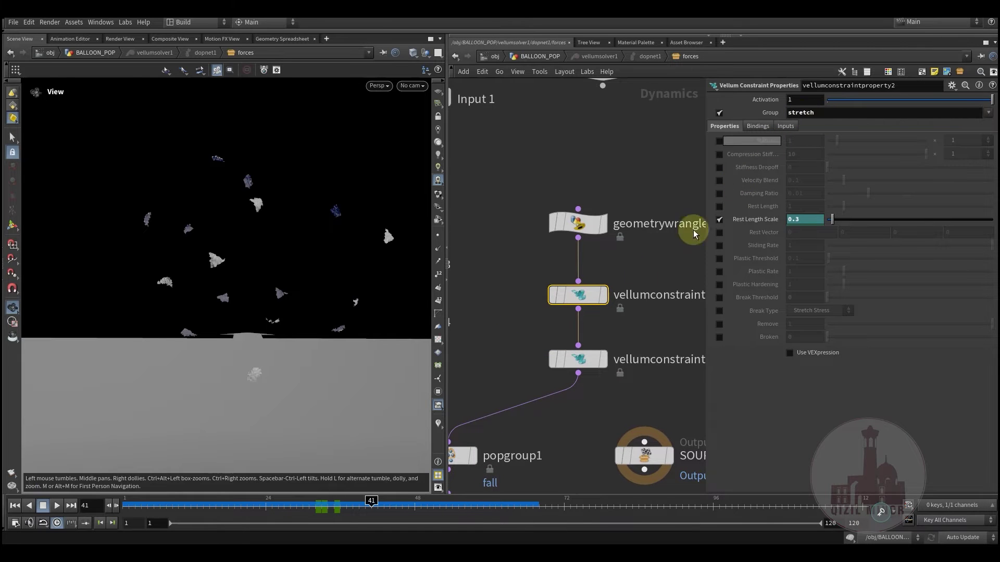
middle_click_drag(532, 334, 531, 319)
left_click(553, 322)
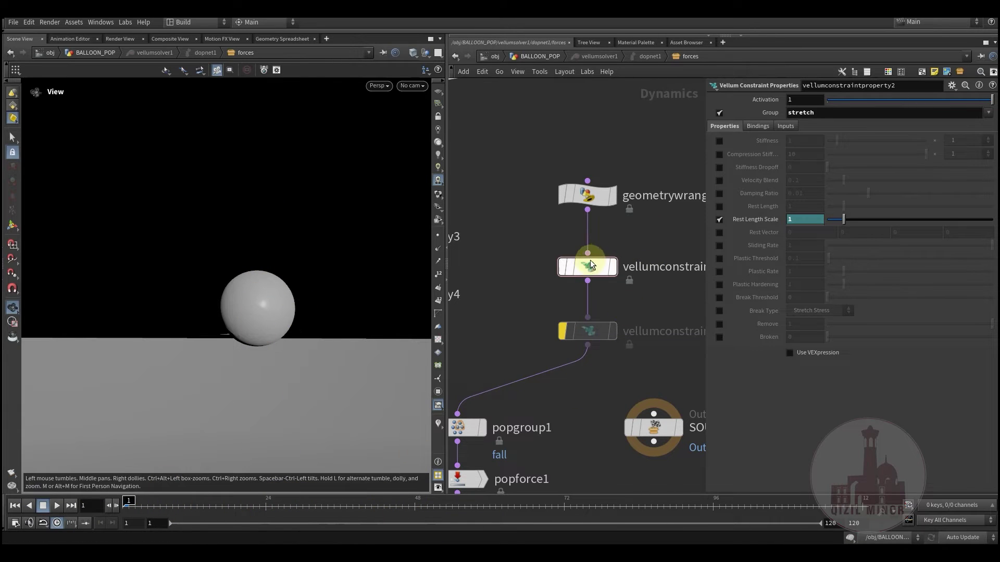
left_click(558, 233)
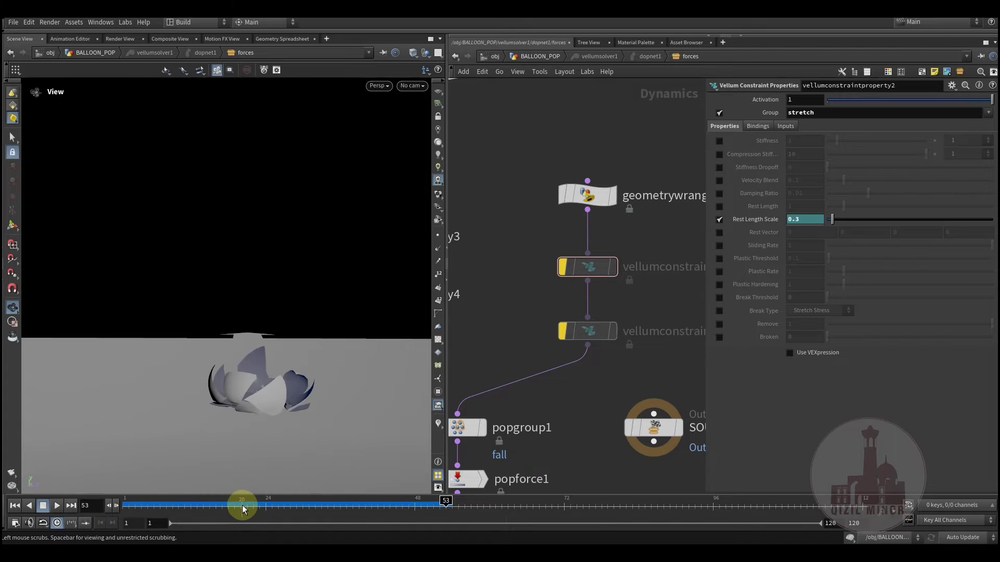
Review the simulation with both constraint property nodes bypassed, return to frame 1 and take vellumconstraintproperty2 out of bypass.
left_click_drag(243, 508, 378, 523)
left_click_drag(223, 511, 296, 506)
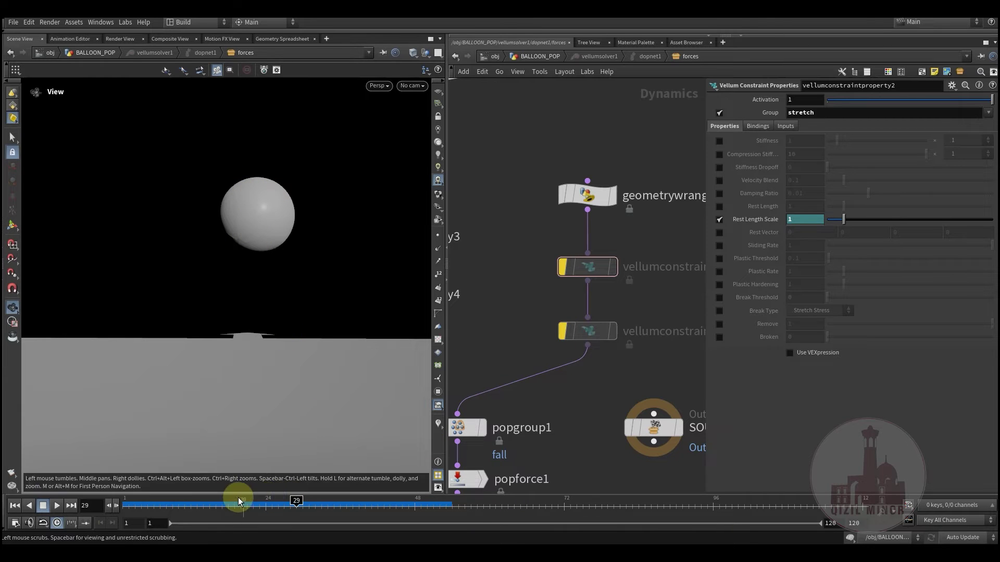
left_click(127, 503)
mouse_move(576, 271)
left_click(555, 236)
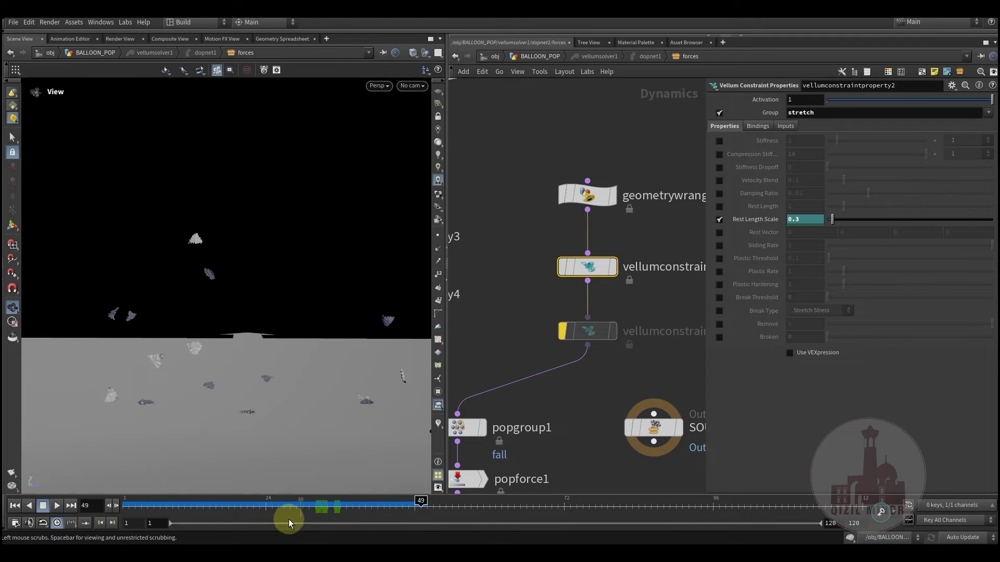
Examine vellumconstraintproperty2's stretch group and its keyed rest length scale from frame 32 to 35, ending at frame 16.
left_click_drag(289, 504, 314, 511)
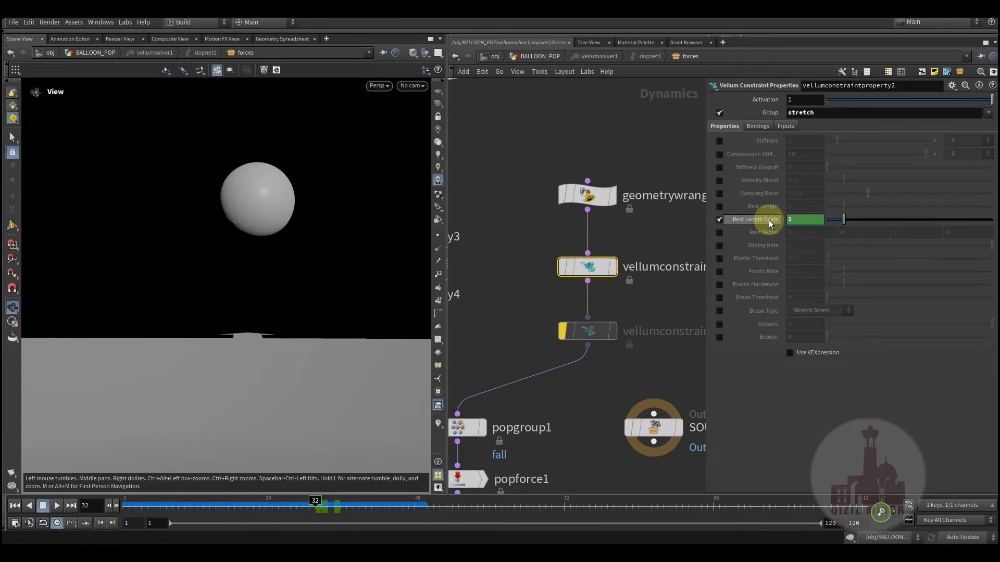
left_click_drag(832, 111, 773, 122)
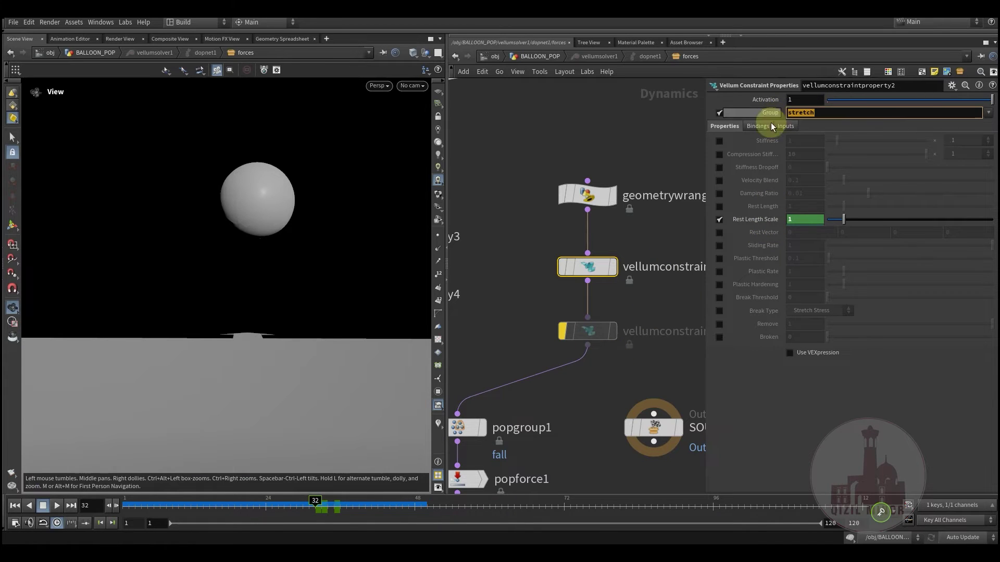
left_click(315, 505)
left_click_drag(317, 505, 323, 506)
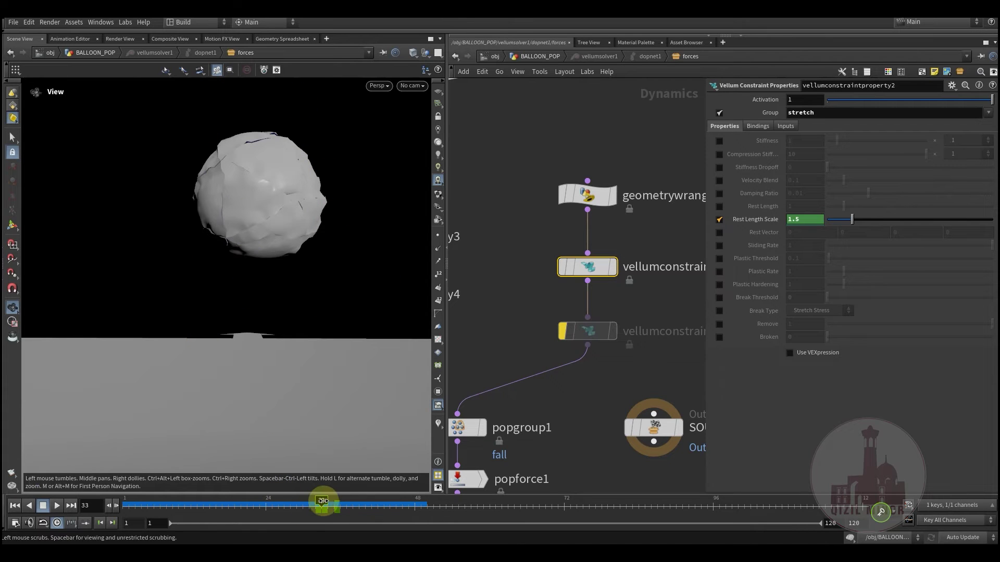
left_click(328, 504)
left_click(333, 505)
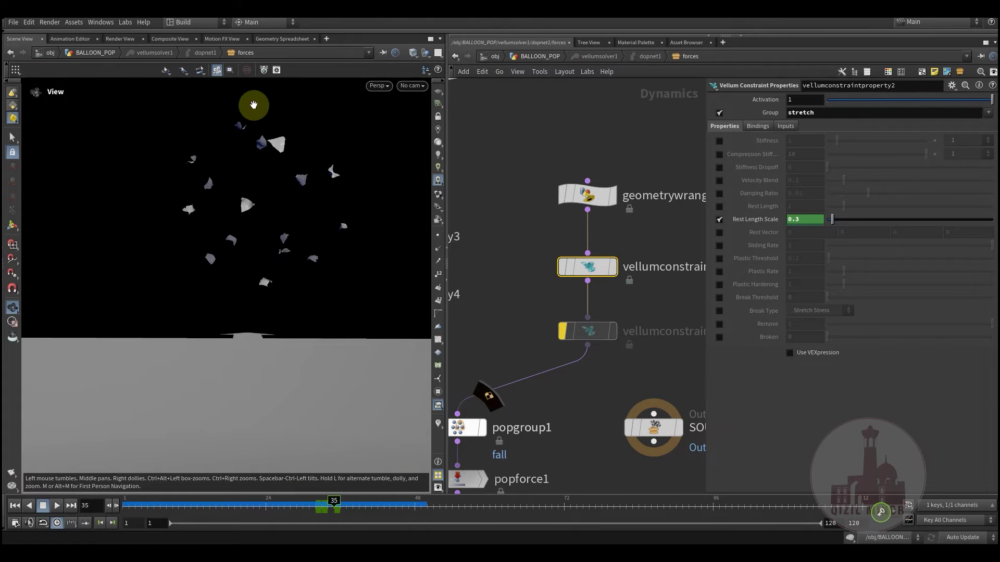
left_click(288, 505)
left_click_drag(288, 506, 214, 510)
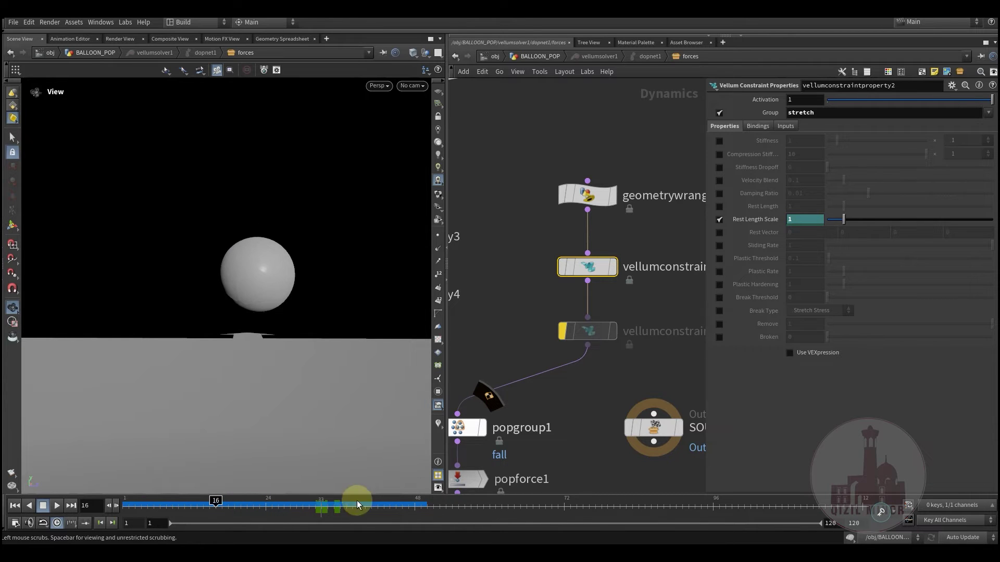
Go back to frame 1 and take the vellumconstraintproperty1 bend node out of bypass.
left_click_drag(159, 491, 73, 508)
left_click_drag(250, 305, 388, 413)
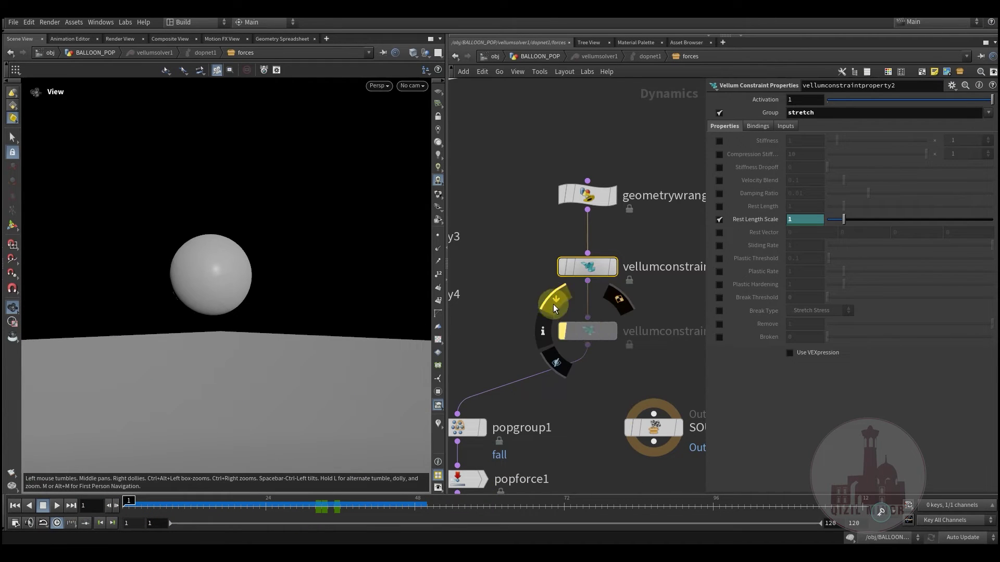
left_click(553, 299)
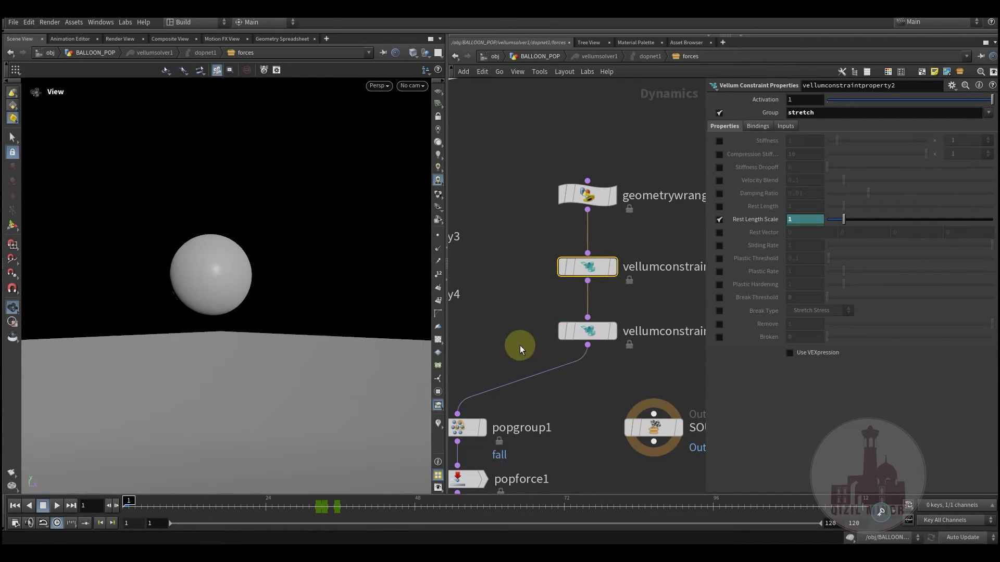
Inspect vellumconstraintproperty1's keyed bend rest length scale and review the curling fragments up to frame 52.
left_click(598, 327)
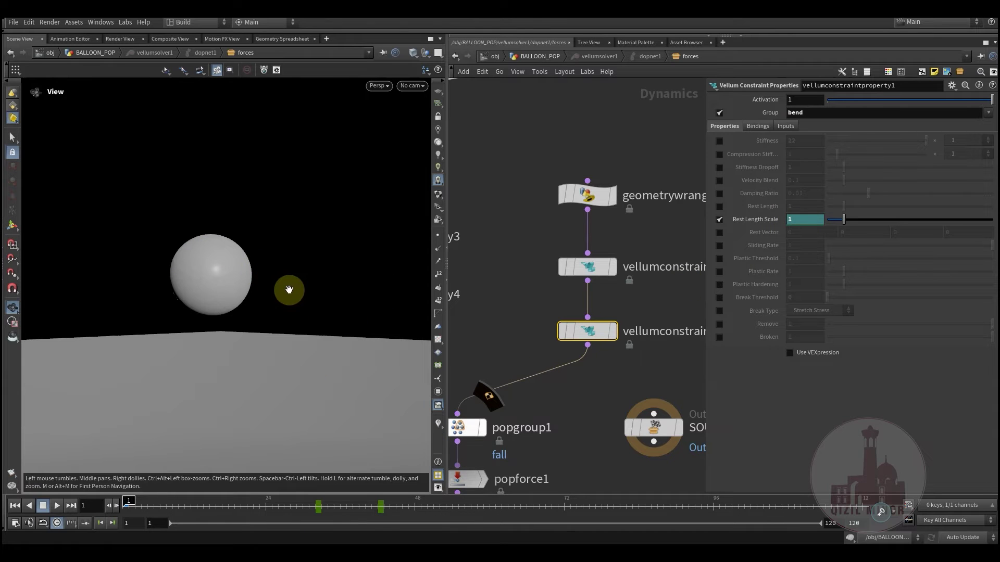
left_click(422, 511)
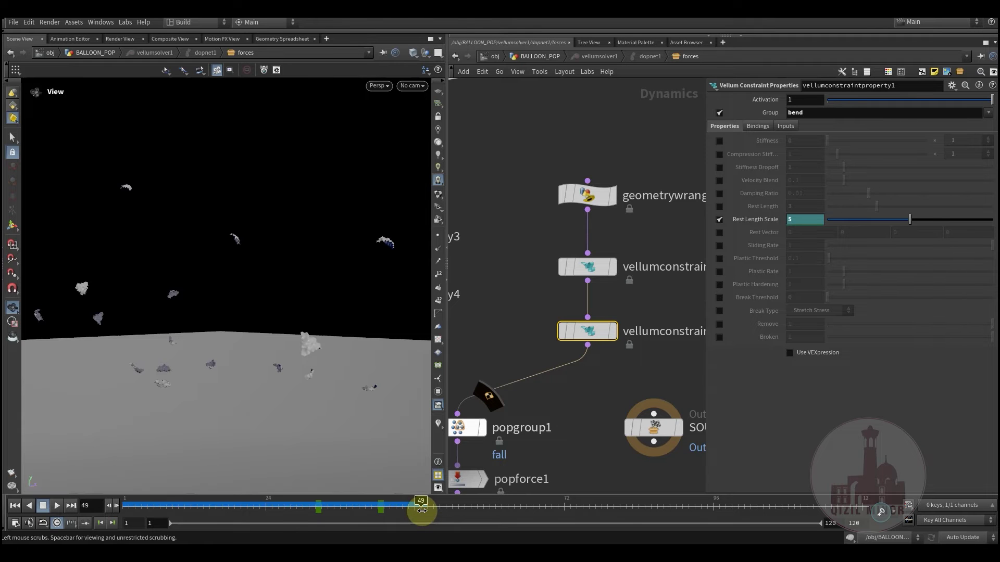
mouse_move(424, 509)
left_mouse_down()
mouse_move(252, 514)
mouse_move(409, 501)
left_mouse_up()
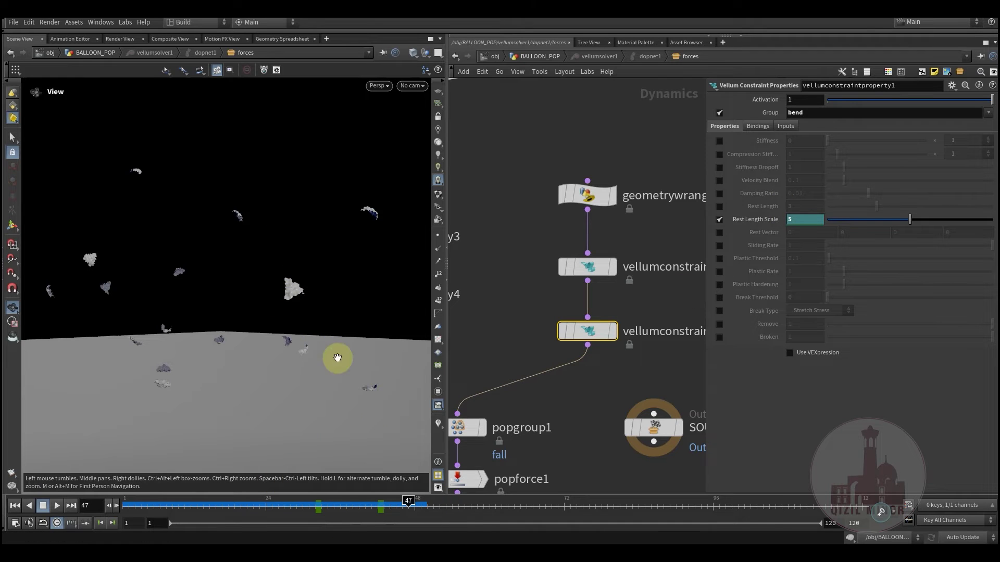
mouse_move(333, 507)
left_mouse_down()
mouse_move(478, 512)
mouse_move(205, 511)
mouse_move(430, 524)
mouse_move(182, 519)
mouse_move(475, 517)
mouse_move(297, 505)
mouse_move(440, 505)
left_mouse_up()
left_click_drag(248, 355, 319, 408)
Inspect popgroup1's VEX rule testing for a zero break threshold and its fall group name.
middle_click_drag(538, 401, 598, 244)
middle_click_drag(595, 203, 571, 212)
left_click_drag(314, 333, 270, 346)
left_click(518, 328)
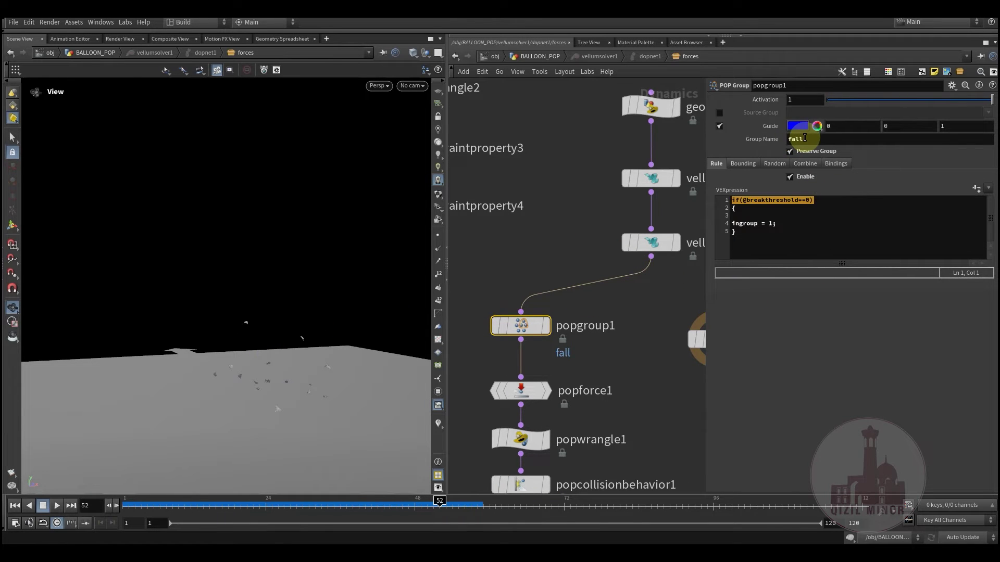
left_click(771, 224)
left_click_drag(826, 202, 761, 201)
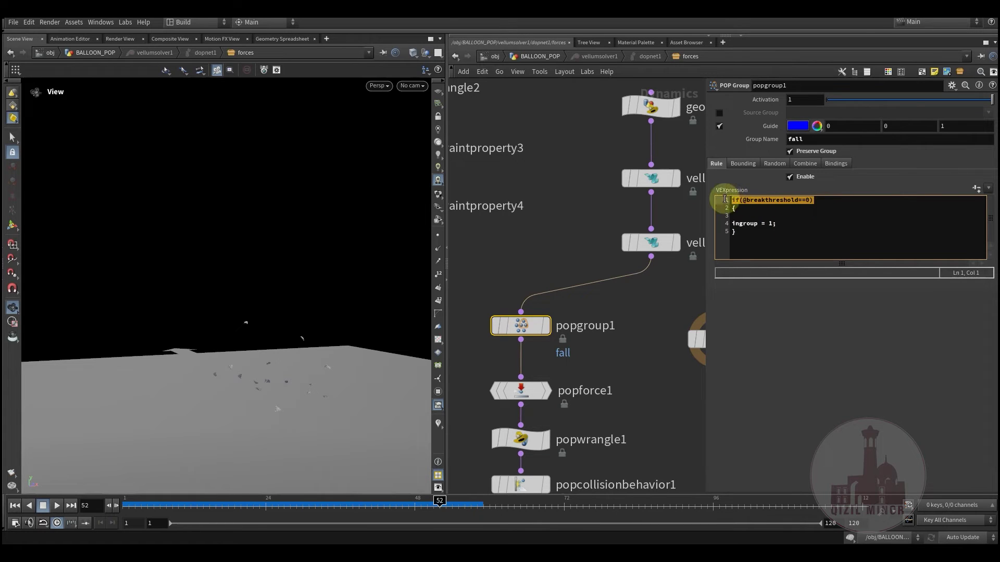
left_click_drag(795, 230, 730, 205)
left_click(822, 224)
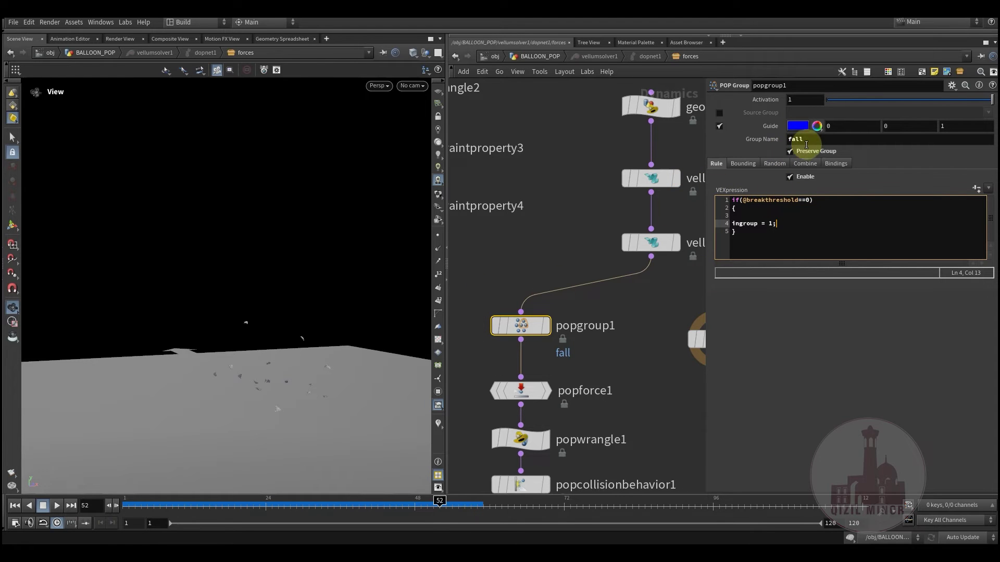
left_click_drag(808, 143, 768, 141)
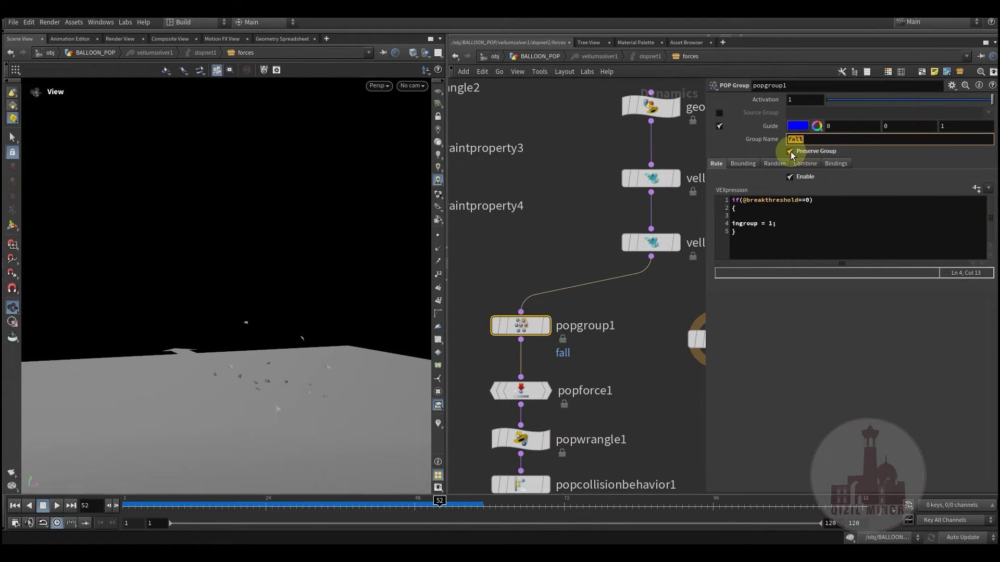
mouse_move(546, 322)
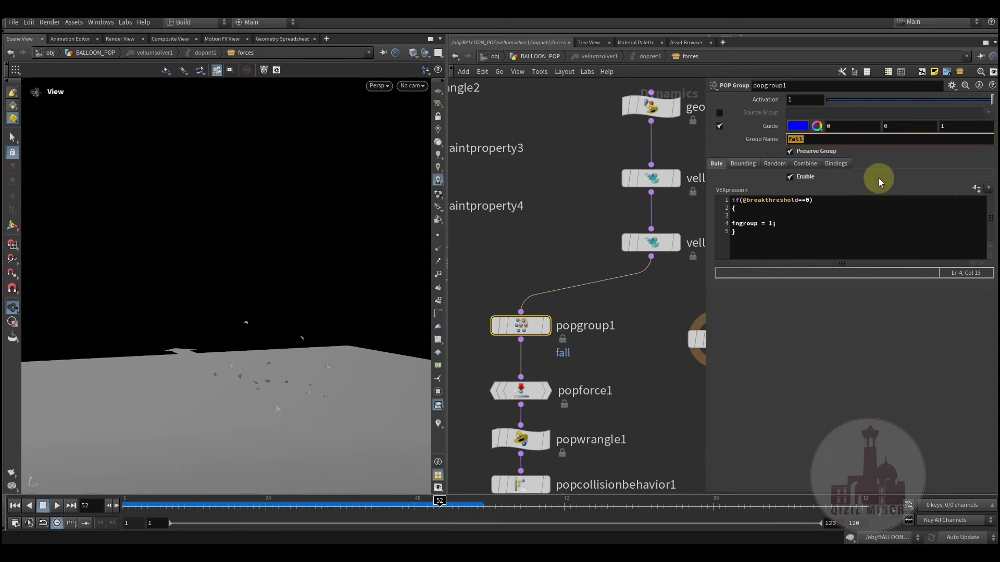
Inspect popforce1's group and the downward Y force it applies to the fallen pieces.
middle_click_drag(520, 258, 554, 161)
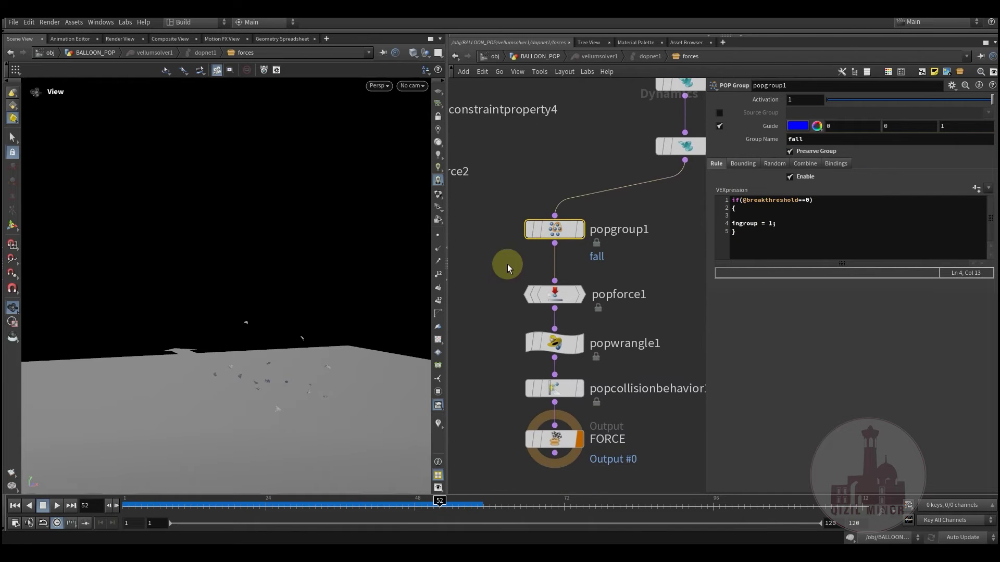
middle_click_drag(507, 264, 536, 230)
left_click(568, 252)
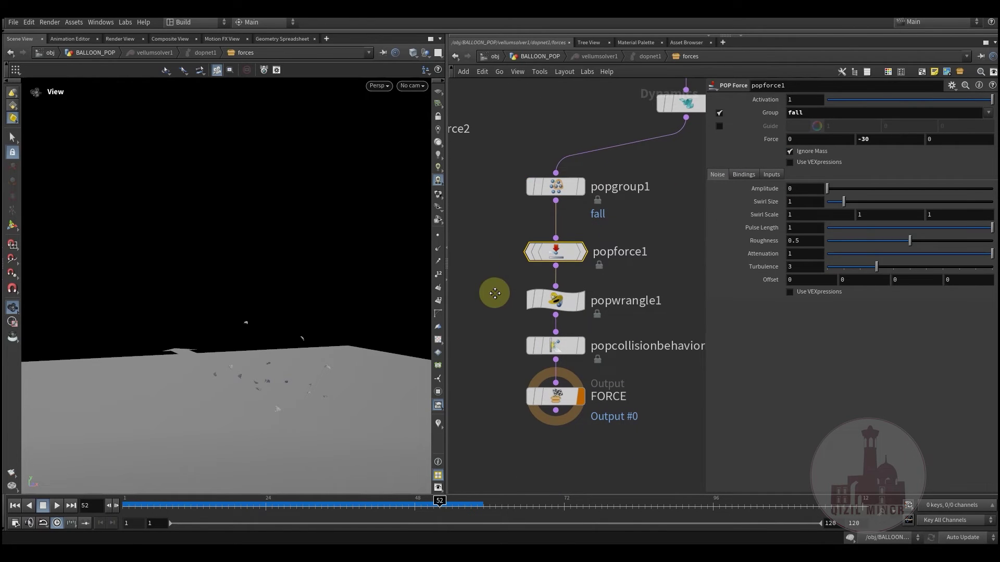
middle_click_drag(493, 293, 492, 298)
left_click_drag(784, 108, 779, 110)
left_click(877, 140)
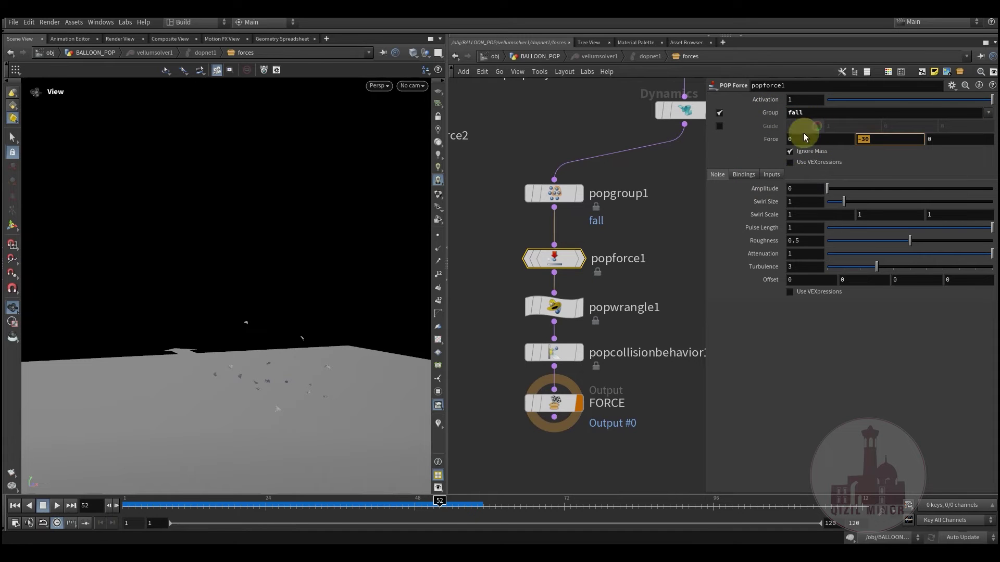
Inspect popwrangle1's VEX expression that scales down the velocity of the fall group.
left_click(560, 311)
middle_click_drag(494, 327, 508, 296)
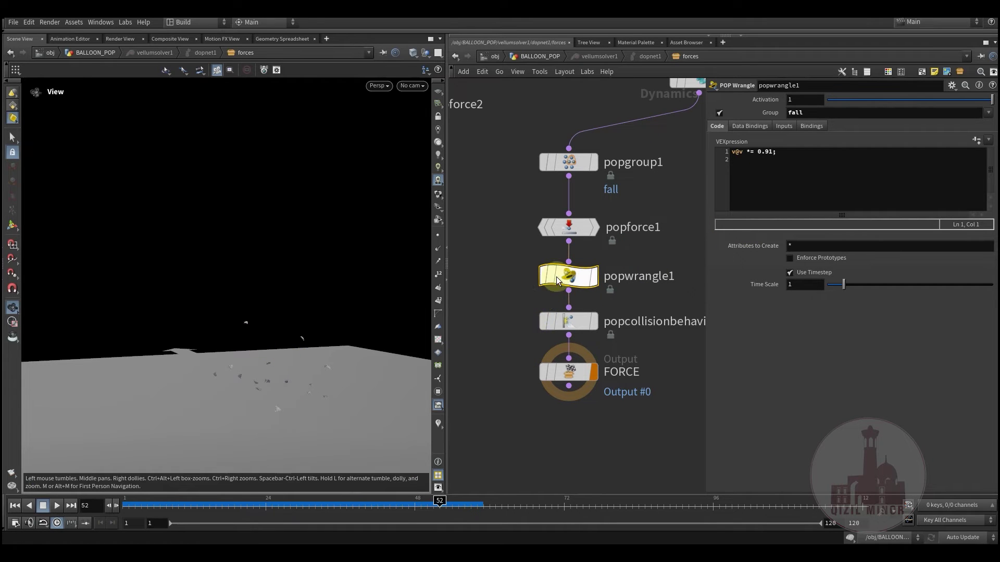
left_click_drag(791, 152, 735, 152)
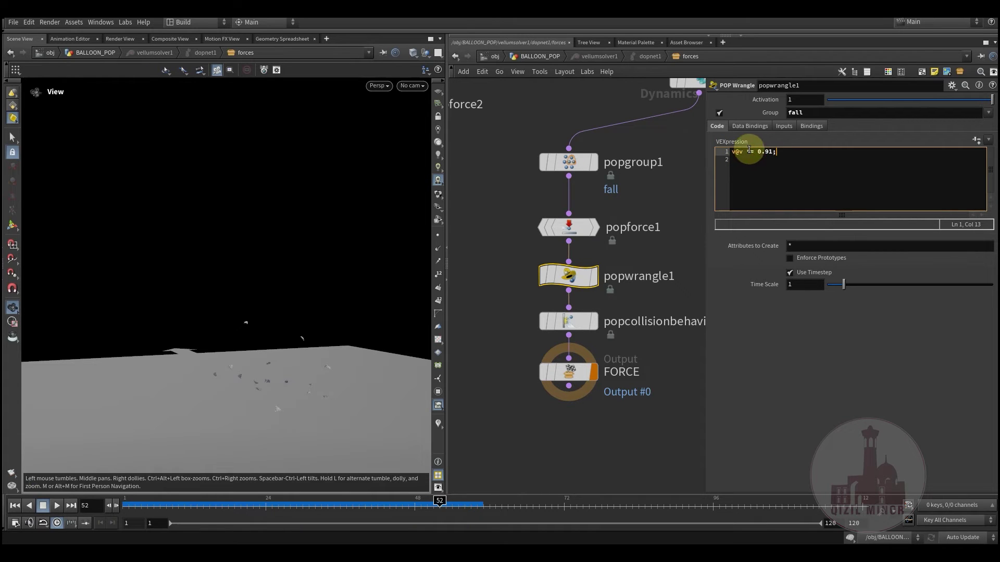
Inspect popcollisionbehavior1's group name and response, and review the pieces hitting the ground up to frame 62.
middle_click_drag(508, 276, 507, 247)
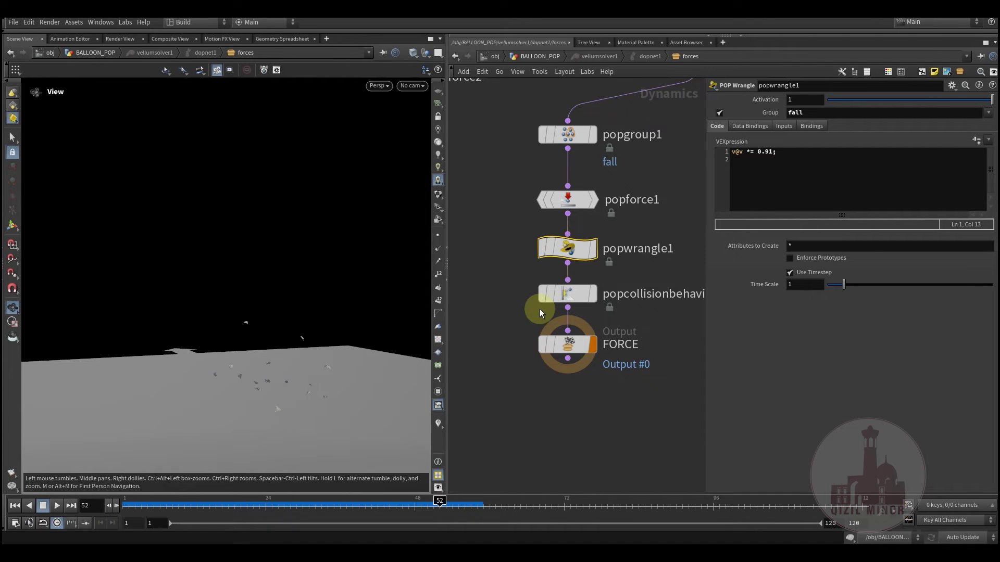
left_click(569, 295)
middle_click_drag(476, 280, 491, 252)
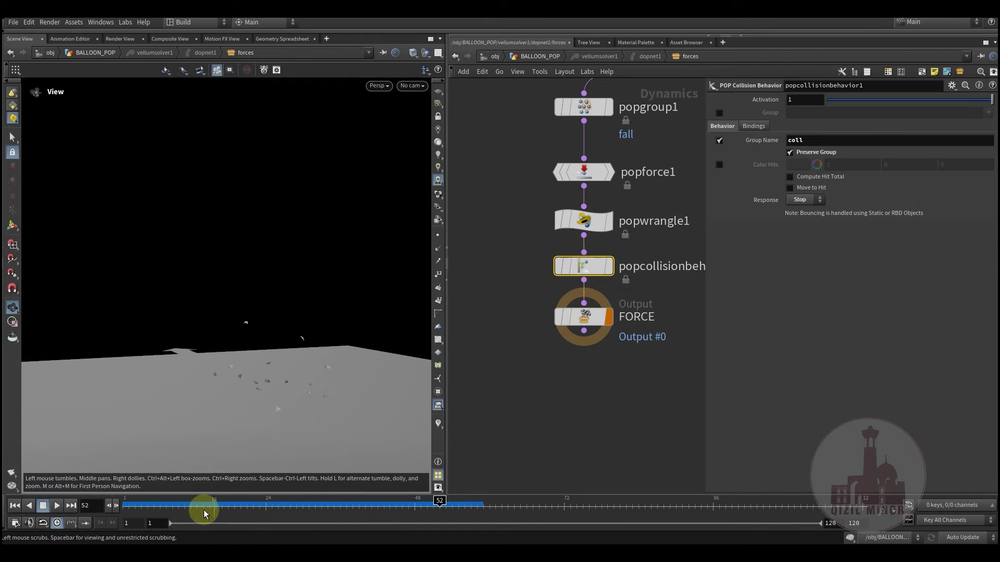
left_click_drag(185, 505, 346, 508)
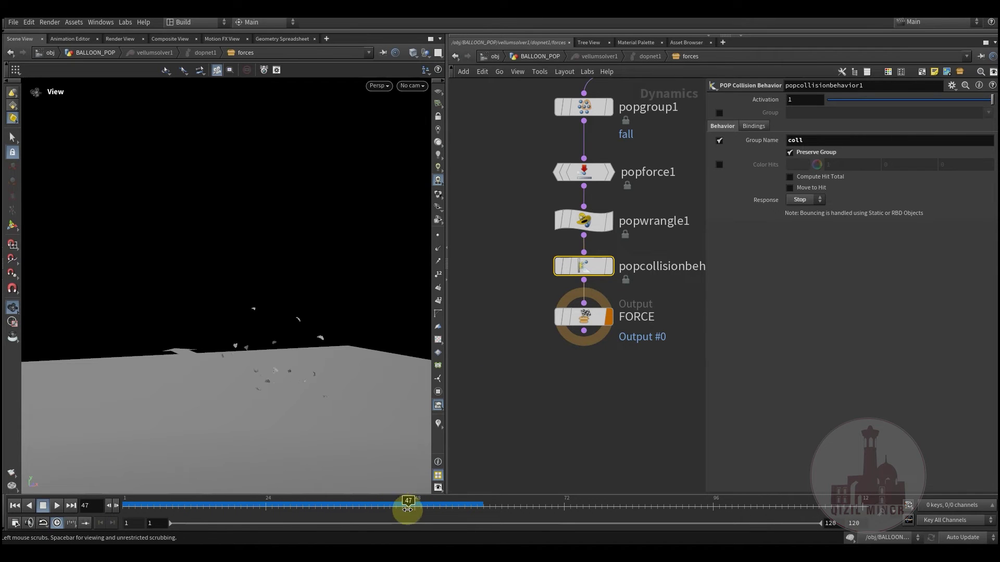
left_click_drag(410, 509, 481, 521)
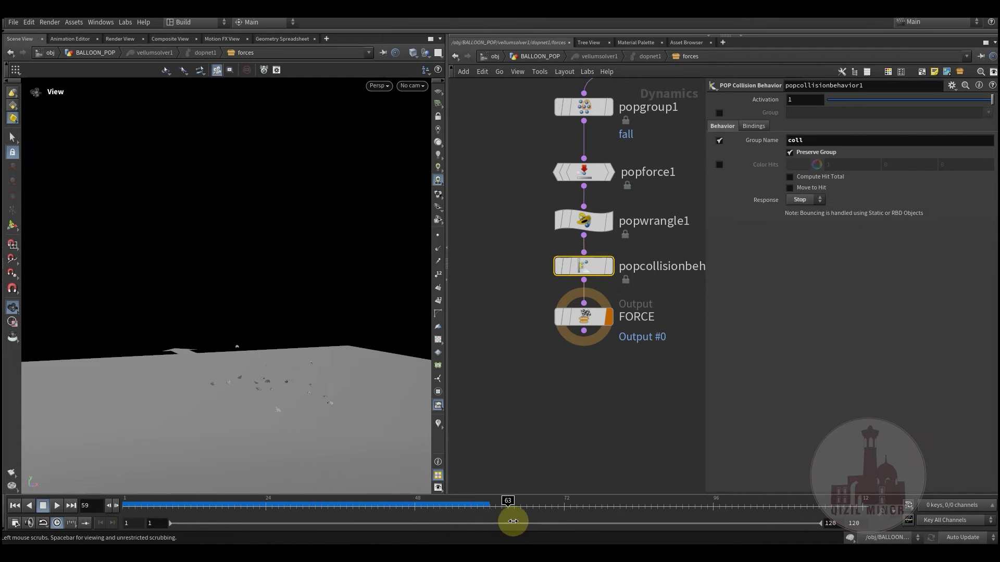
mouse_move(558, 521)
left_mouse_down()
mouse_move(409, 502)
mouse_move(313, 508)
mouse_move(502, 507)
left_mouse_up()
Move the FORCE output node farther below popcollisionbehavior1 to leave space in the chain.
left_click_drag(599, 317, 592, 430)
middle_click_drag(640, 326, 664, 321)
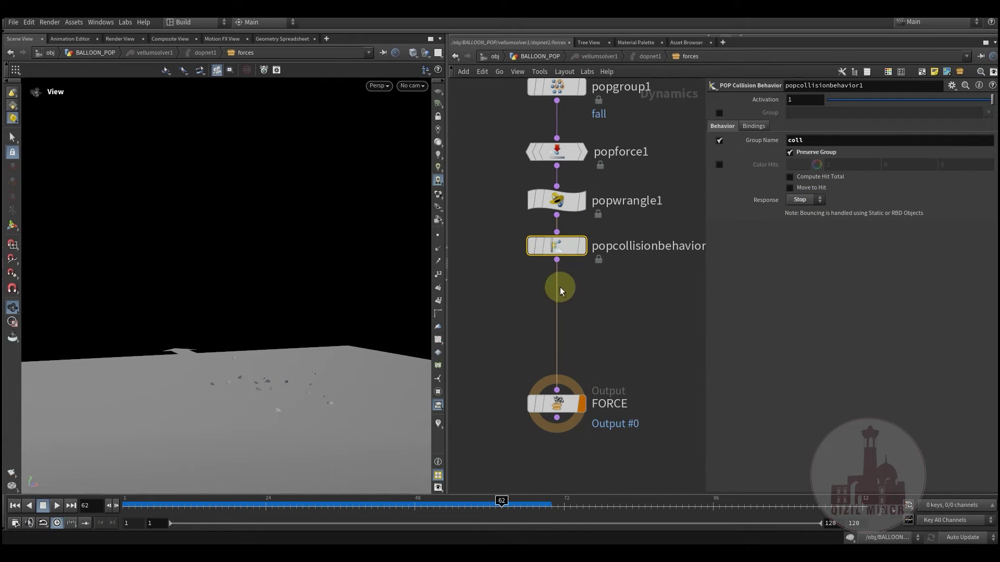
middle_click_drag(603, 313, 570, 258)
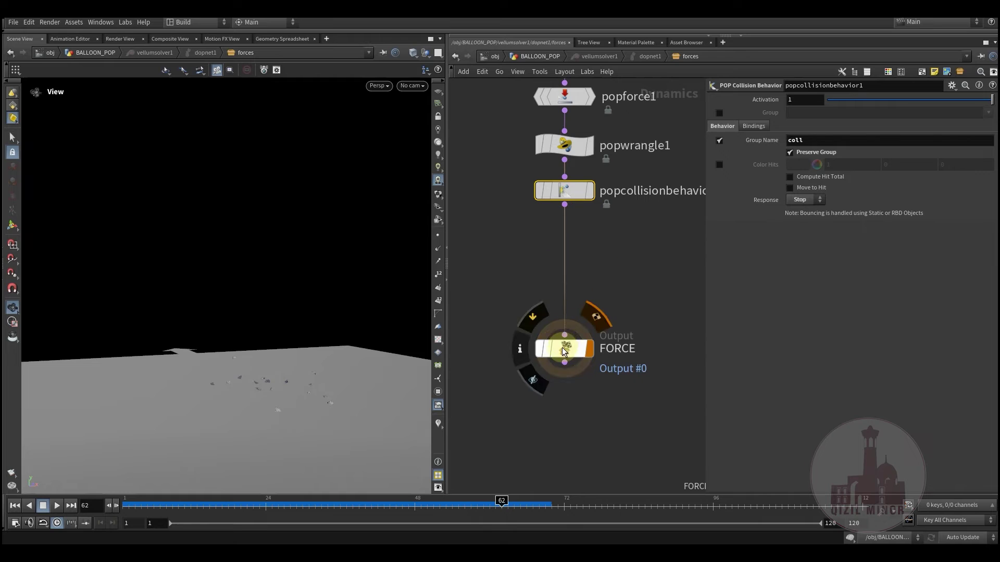
left_click_drag(559, 397, 558, 405)
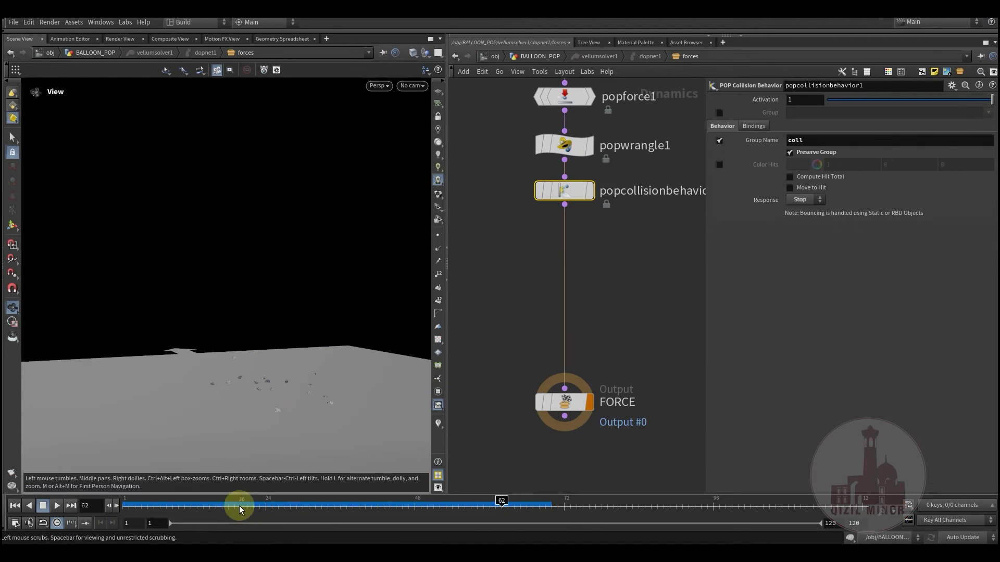
Review how the balloon fragments fall and settle on the ground up to frame 73 from different camera angles.
left_click_drag(233, 503, 490, 511)
left_click_drag(271, 391, 304, 400)
left_click_drag(208, 504, 379, 513)
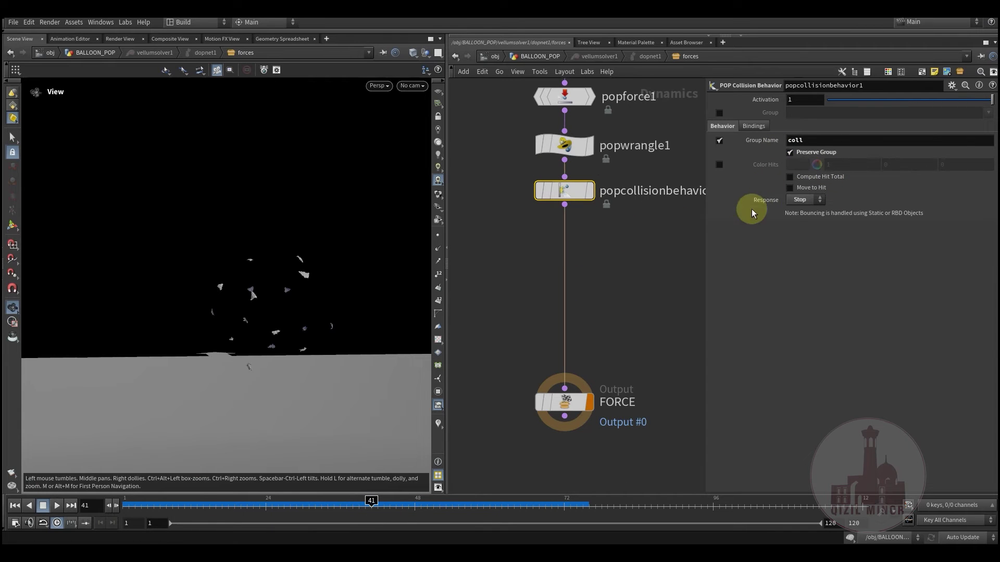
left_click_drag(175, 509, 571, 501)
left_click_drag(257, 346, 262, 384)
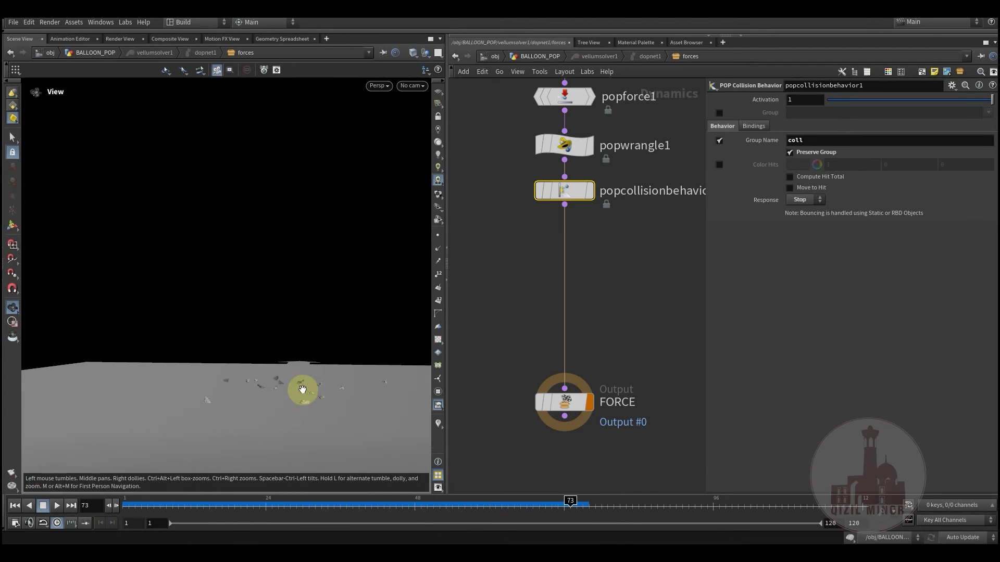
middle_click_drag(654, 280, 634, 365)
left_click_drag(292, 504, 471, 506)
Examine the chain of geometrywrangle1 and its two constraint property nodes feeding popgroup1, and return to frame 1.
middle_click_drag(605, 339, 583, 449)
scroll(582, 449, "down", 4)
left_click_drag(589, 205, 630, 308)
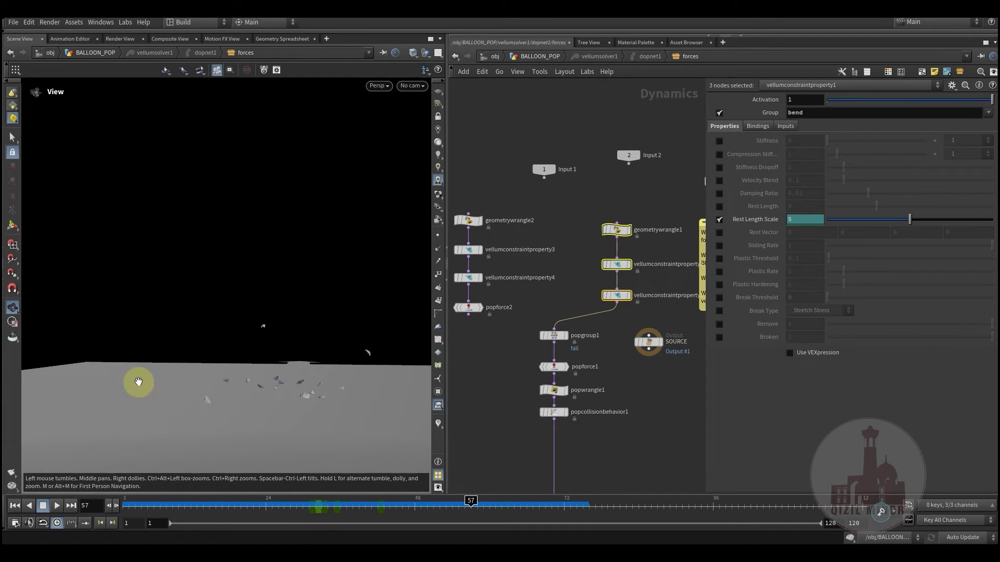
middle_click_drag(483, 395, 514, 397)
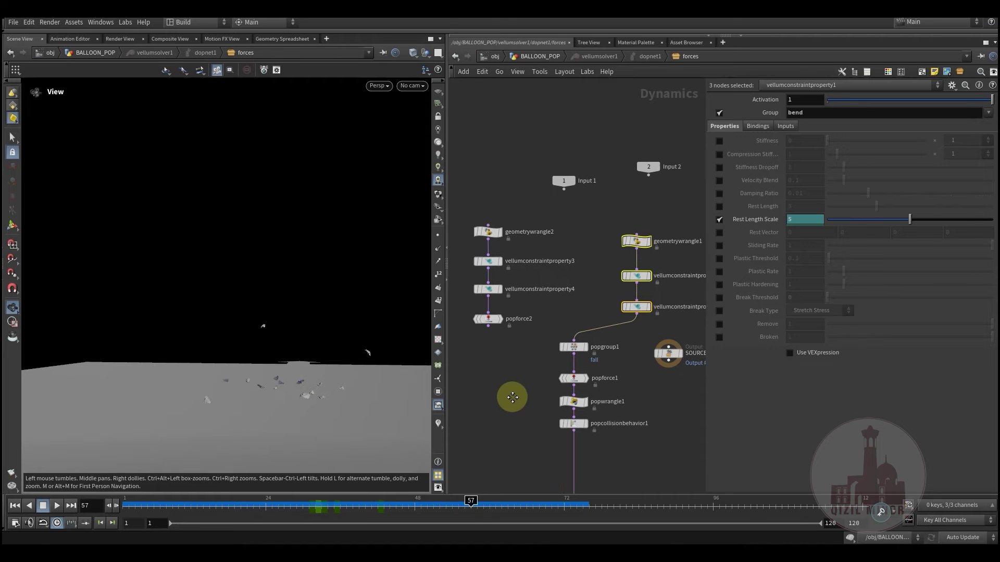
left_click(520, 384)
left_click_drag(221, 508, 125, 508)
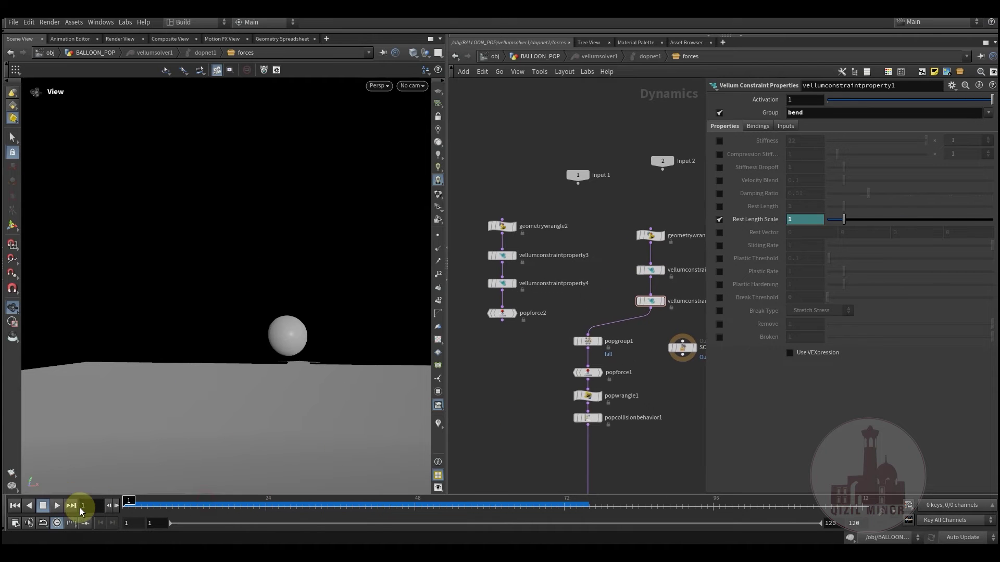
Return to the BALLOON_POP geometry network and display grid1 and scatter1 in turn to view the scattered points.
scroll(541, 394, "up", 2)
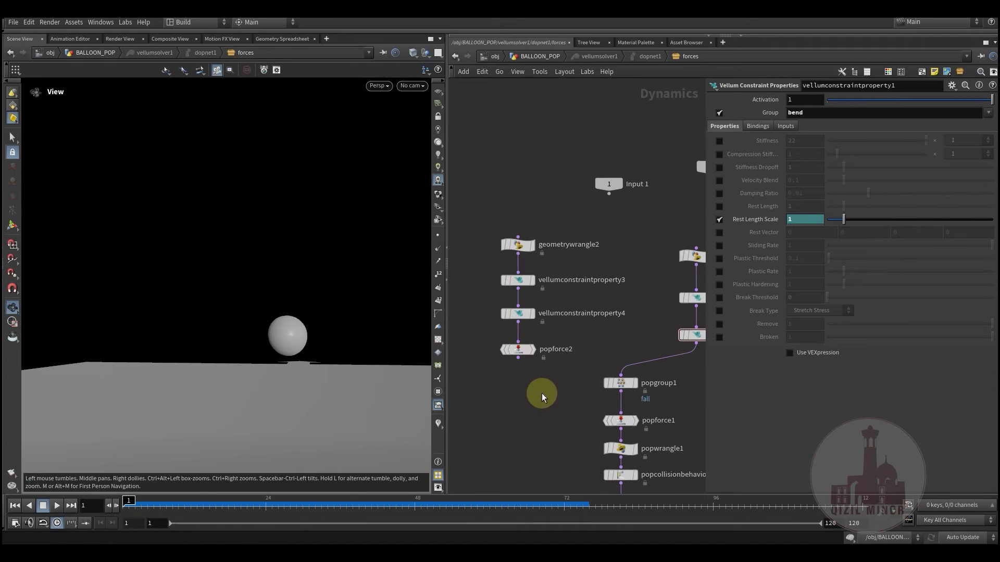
left_click(540, 56)
scroll(542, 251, "up", 1)
middle_click_drag(542, 251, 549, 458)
scroll(562, 427, "down", 5)
middle_click_drag(579, 396, 561, 409)
middle_click_drag(620, 146, 565, 350)
middle_click_drag(505, 271, 590, 393)
scroll(563, 185, "up", 2)
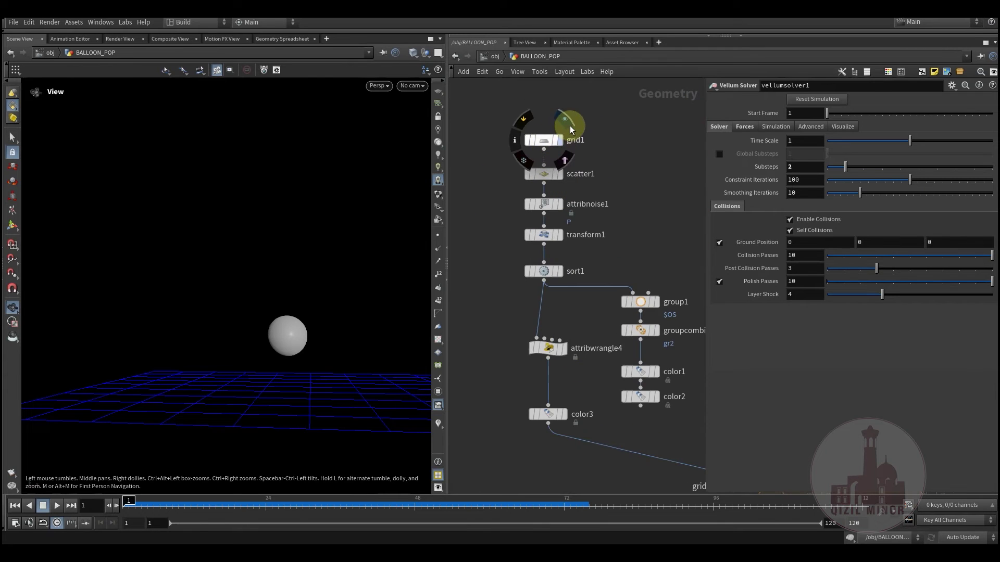
left_click(567, 122)
left_click(566, 156)
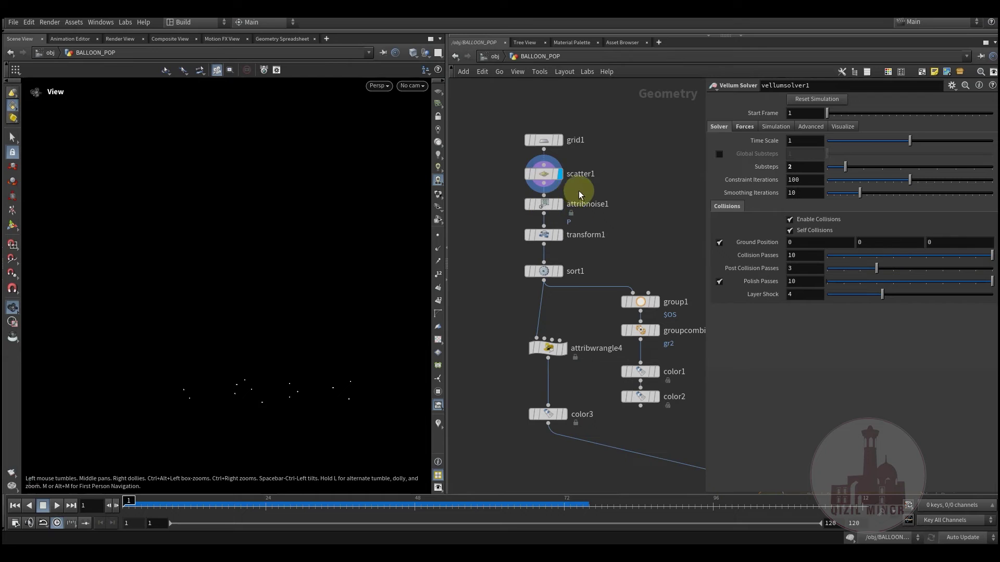
Display attribnoise1 and transform1 in turn and inspect how they offset the points vertically.
left_click(560, 205)
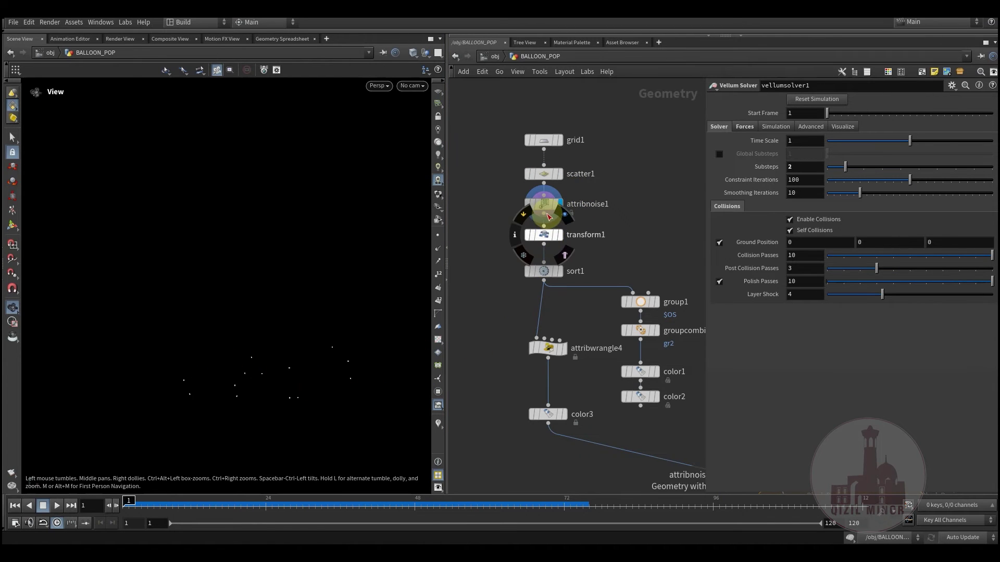
left_click(548, 216)
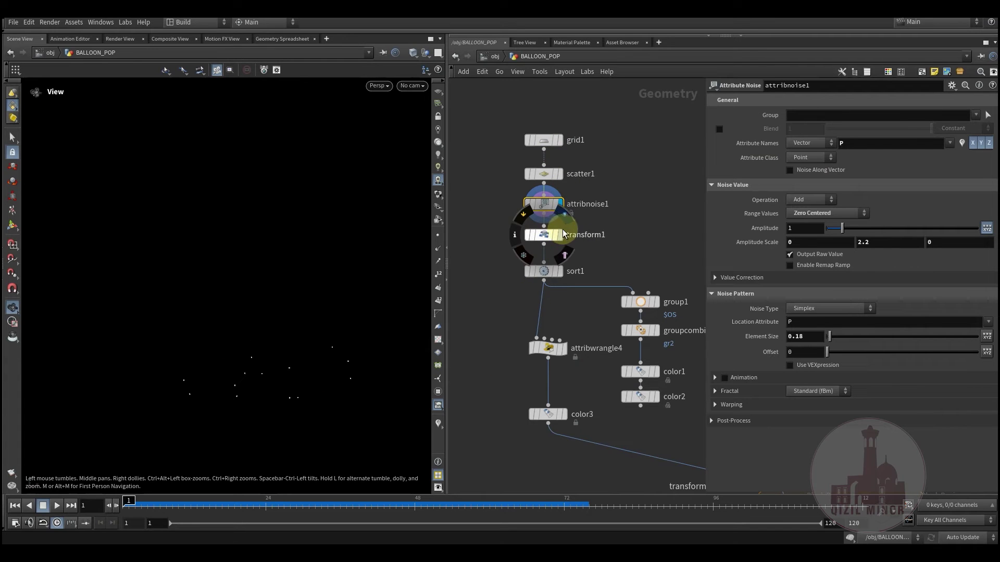
left_click(567, 218)
left_click(548, 241)
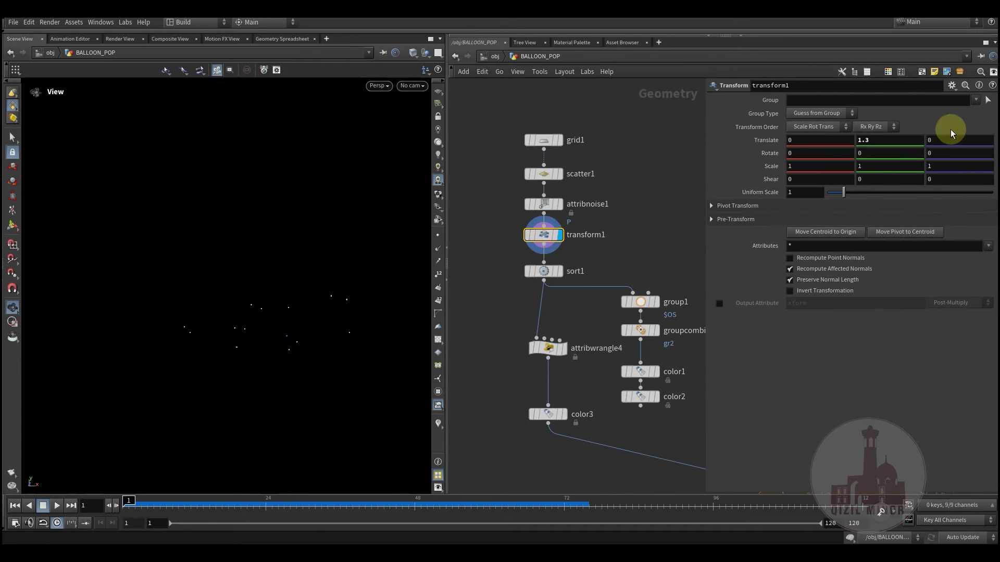
Display sort1 to inspect its point sorting, and examine attribwrangle4's random pscale expression.
left_click(565, 251)
left_click(542, 277)
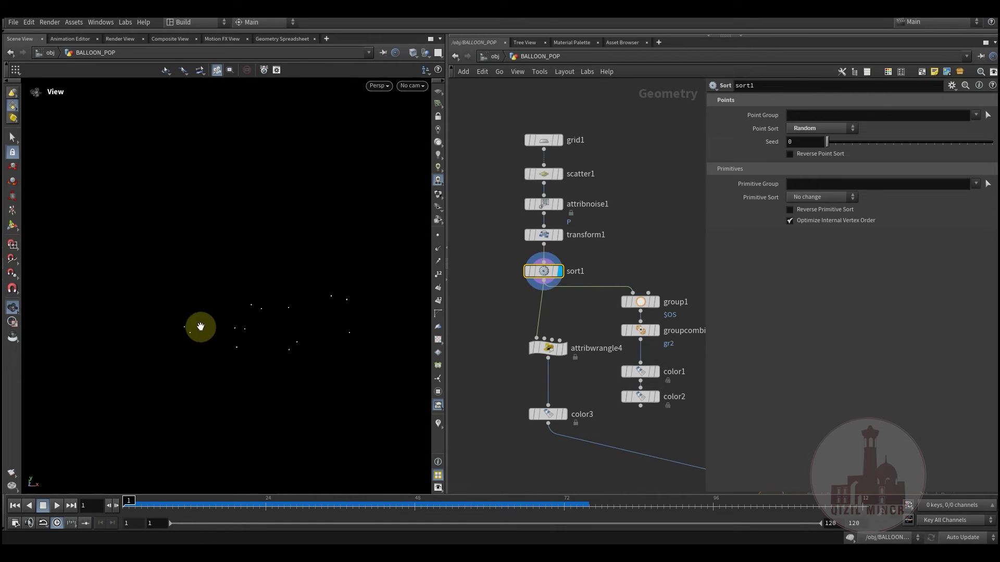
left_click(552, 354)
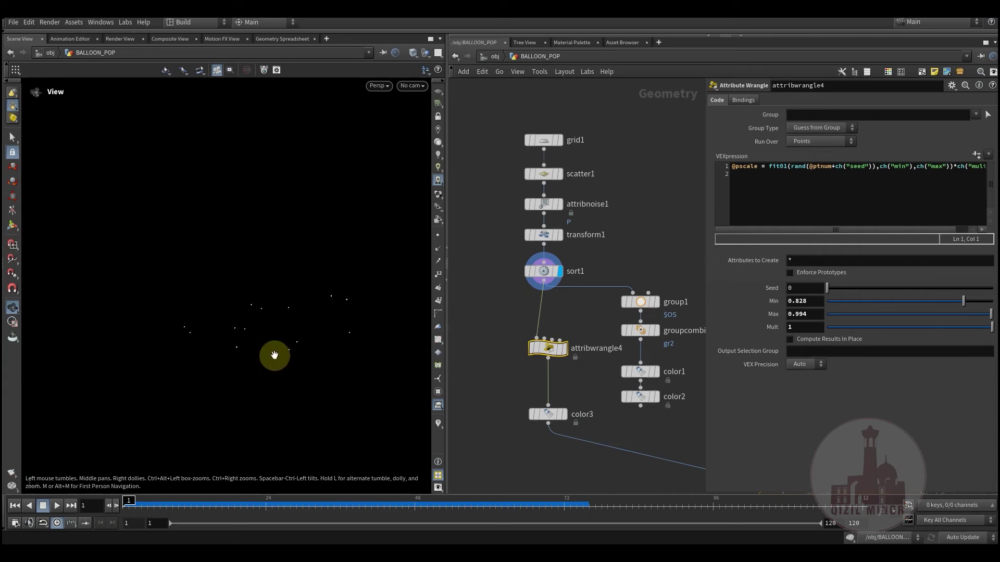
Display color3's point colors and examine the for-each block that the points feed into.
left_click(566, 414)
middle_click_drag(522, 358, 501, 219)
scroll(547, 329, "down", 2)
middle_click_drag(562, 330, 552, 359)
middle_click_drag(588, 401, 483, 225)
middle_click_drag(513, 297, 551, 329)
scroll(552, 299, "down", 2)
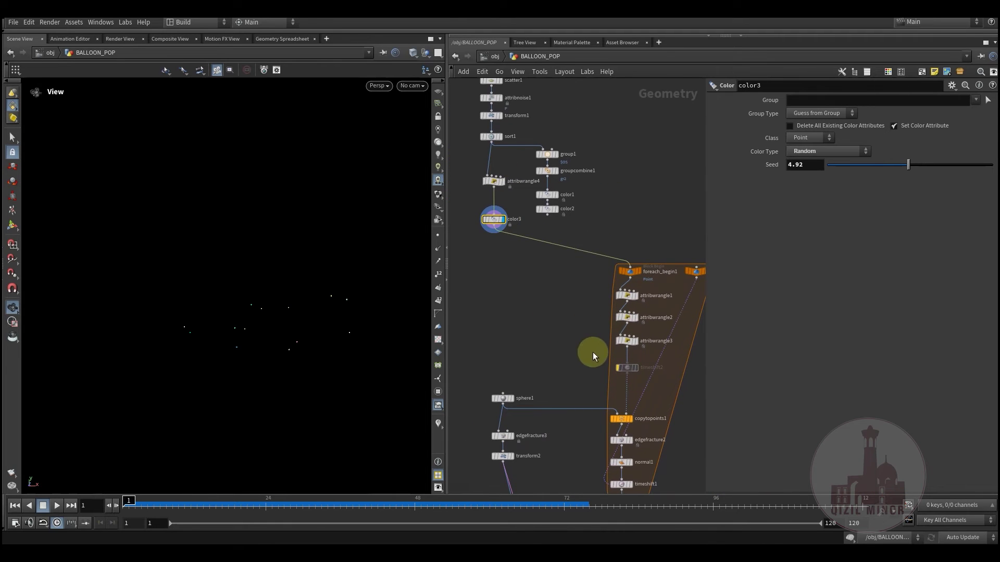
middle_click_drag(527, 242, 466, 143)
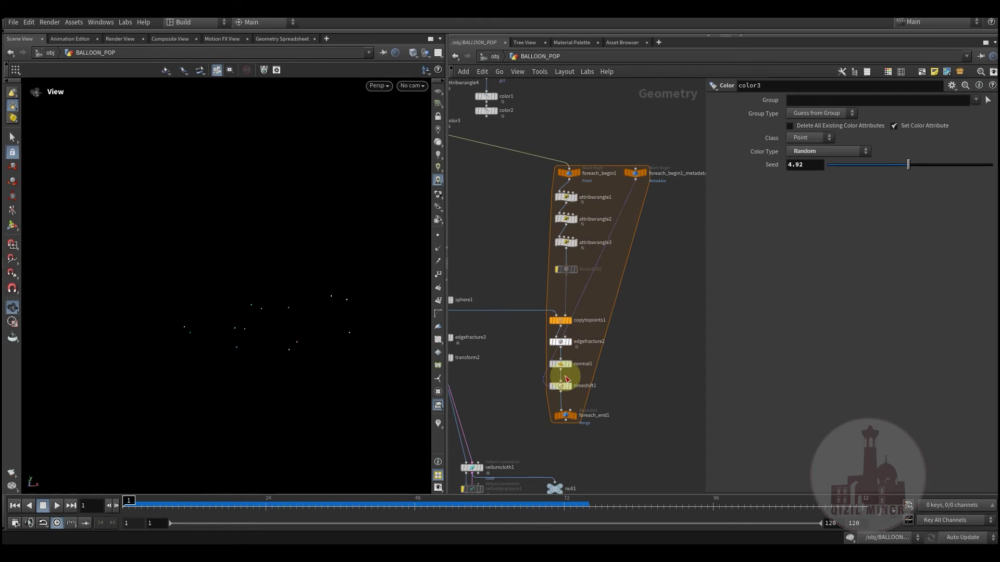
middle_click_drag(525, 199, 538, 231)
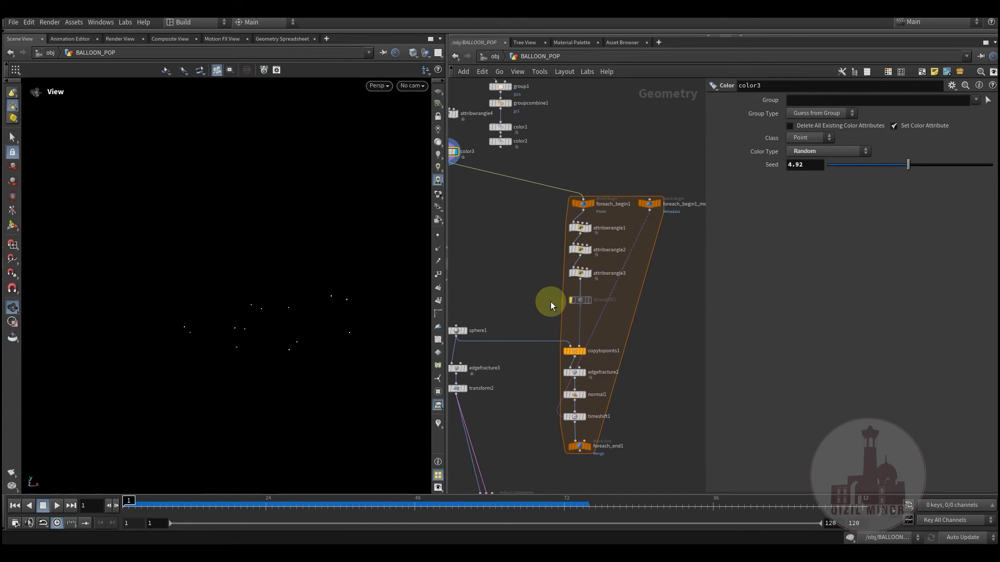
Display foreach_begin1's single point and inspect attribwrangle1's keyed Breakthres value, stepping to frame 5.
middle_click_drag(529, 320, 516, 374)
scroll(565, 266, "up", 3)
mouse_move(576, 259)
left_click(597, 233)
left_click(568, 251)
middle_click_drag(517, 306, 528, 243)
left_click(575, 218)
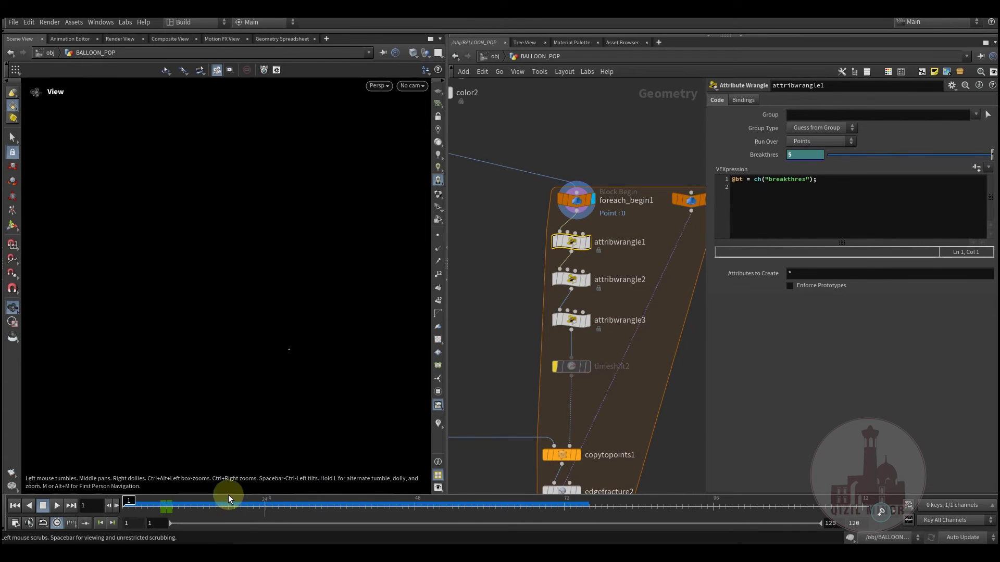
middle_click_drag(505, 287, 510, 296)
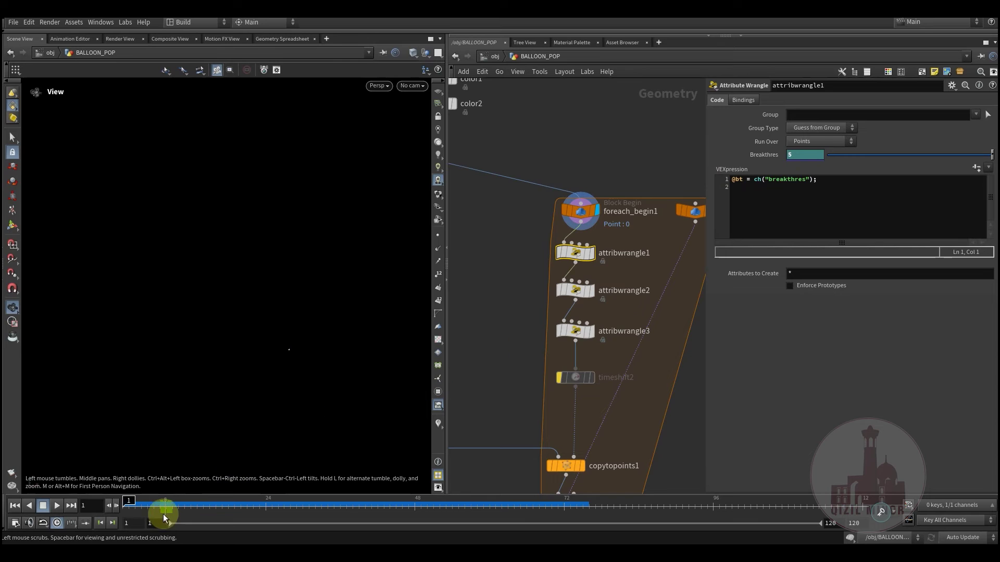
left_click_drag(151, 508, 129, 511)
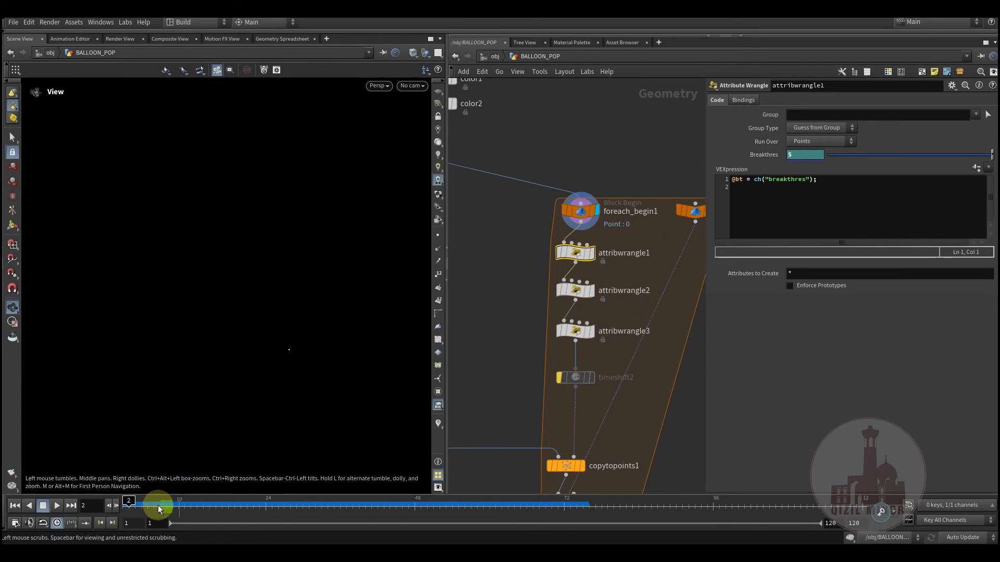
mouse_move(150, 507)
left_mouse_down()
mouse_move(168, 511)
mouse_move(145, 514)
left_mouse_up()
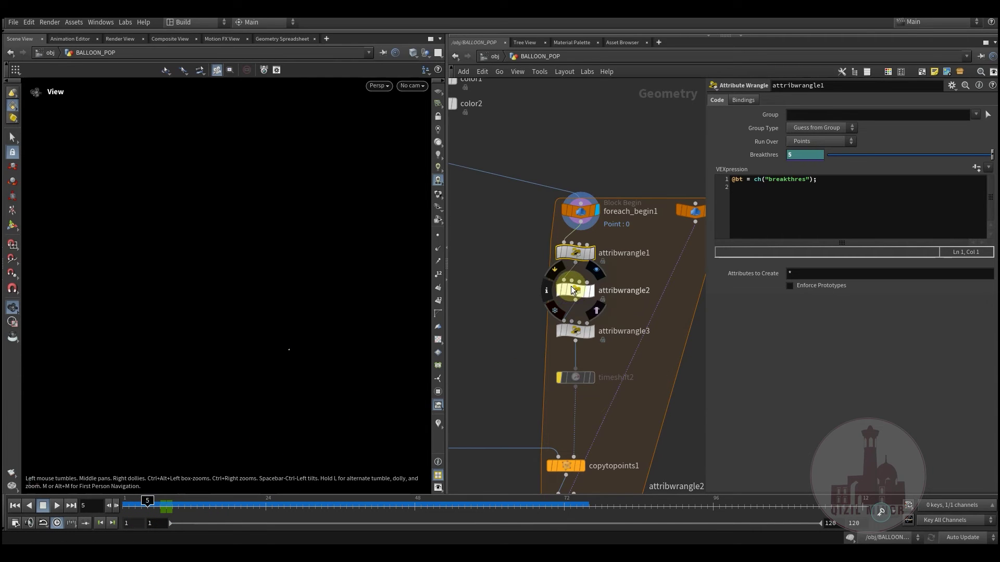
Inspect attribwrangle2's srest expression and check its keyed Srest value up to frame 13.
left_click(571, 290)
left_click_drag(830, 196, 728, 186)
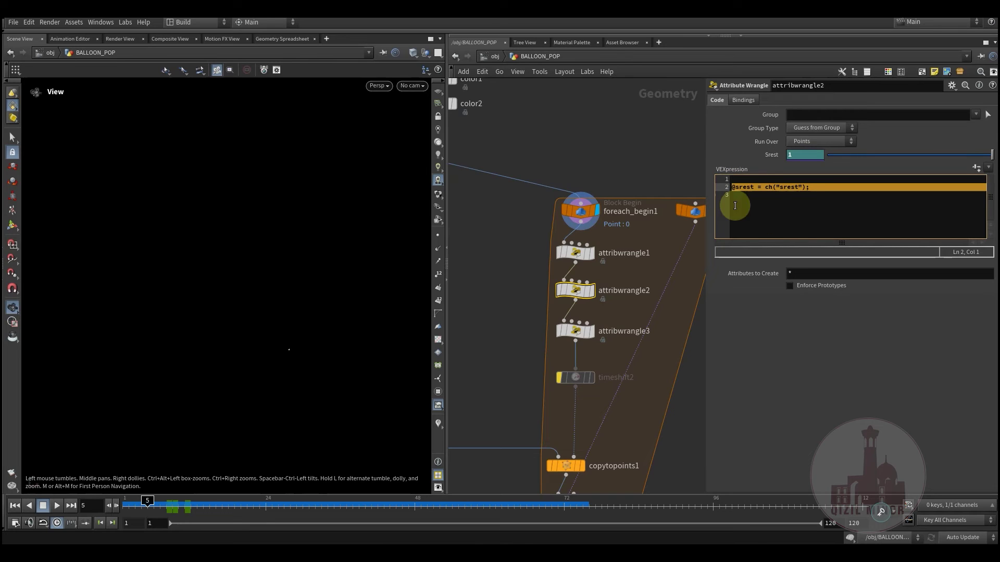
left_click(529, 268)
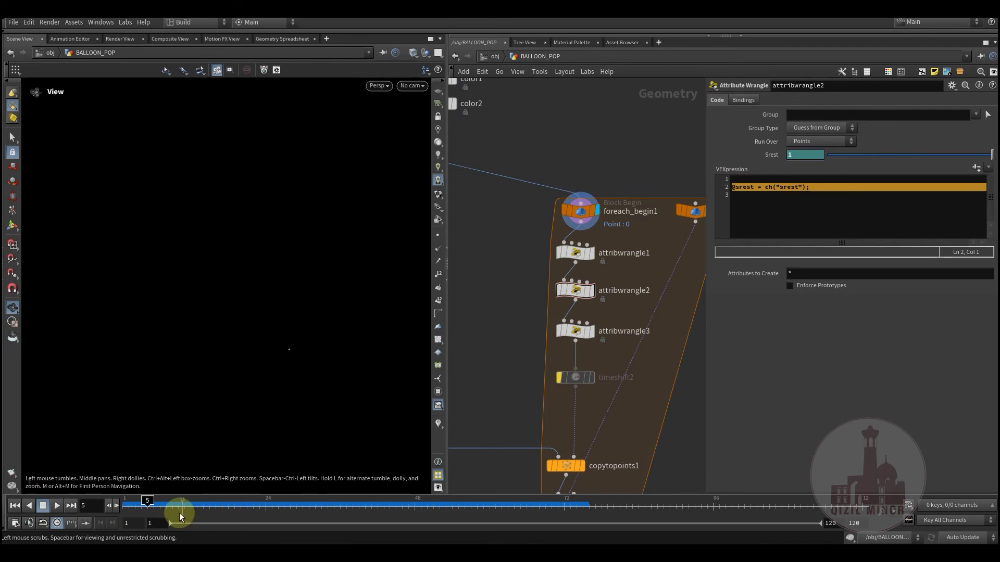
left_click(582, 289)
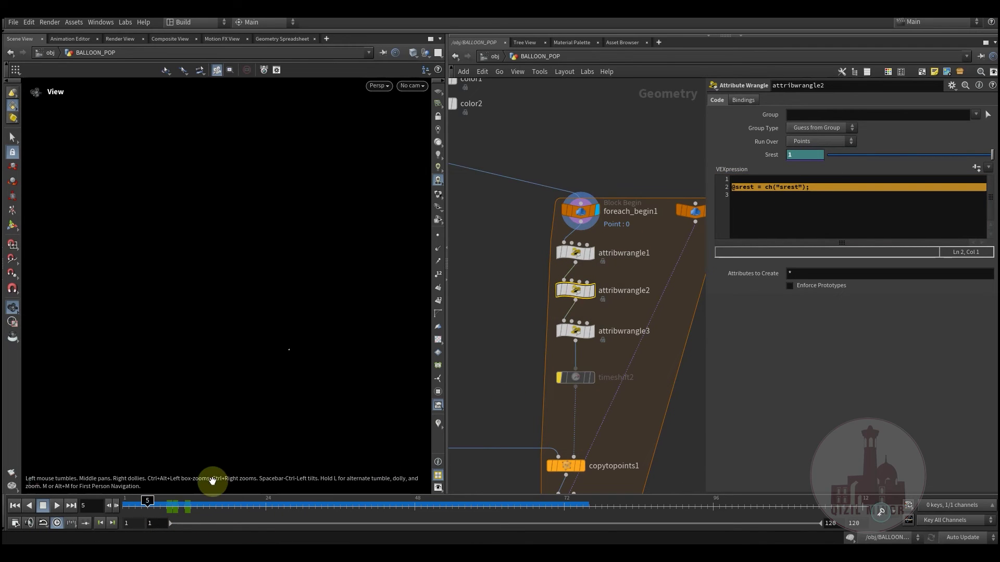
left_click(173, 504)
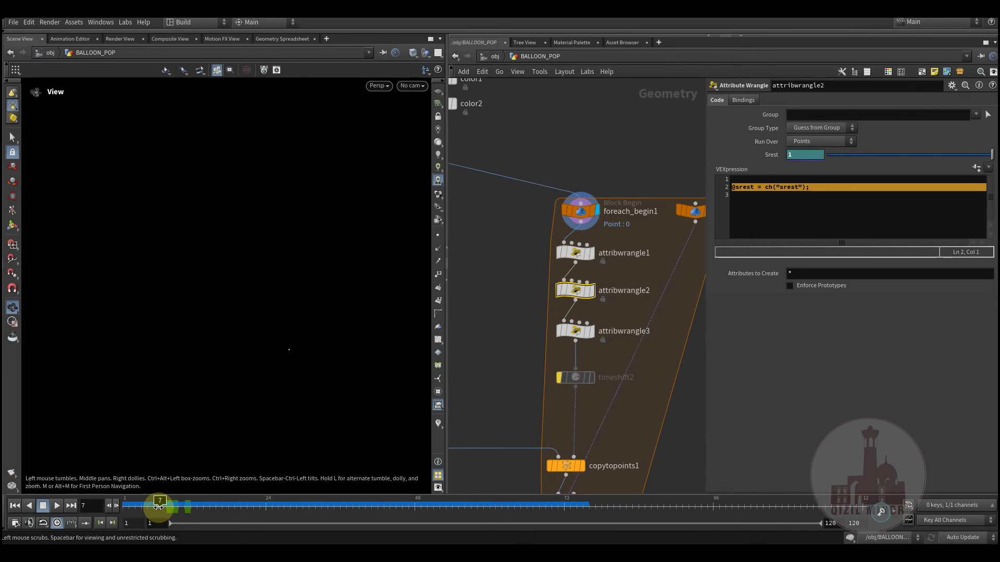
mouse_move(160, 506)
left_mouse_down()
mouse_move(186, 507)
mouse_move(166, 508)
left_mouse_up()
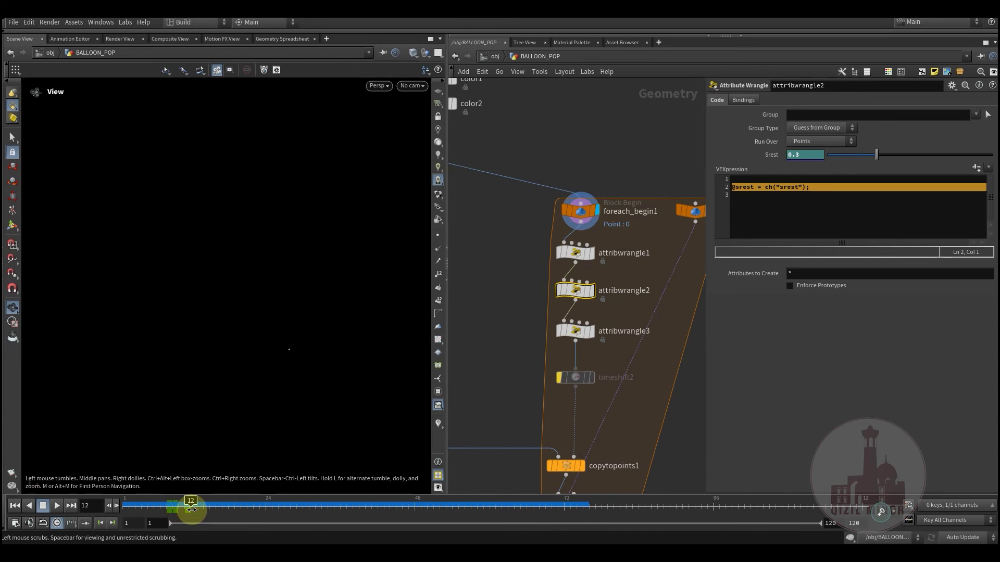
mouse_move(200, 509)
left_mouse_down()
mouse_move(167, 508)
mouse_move(196, 515)
left_mouse_up()
Inspect attribwrangle3's brest expression and check its keyed Brest value back to frame 3.
left_click(577, 332)
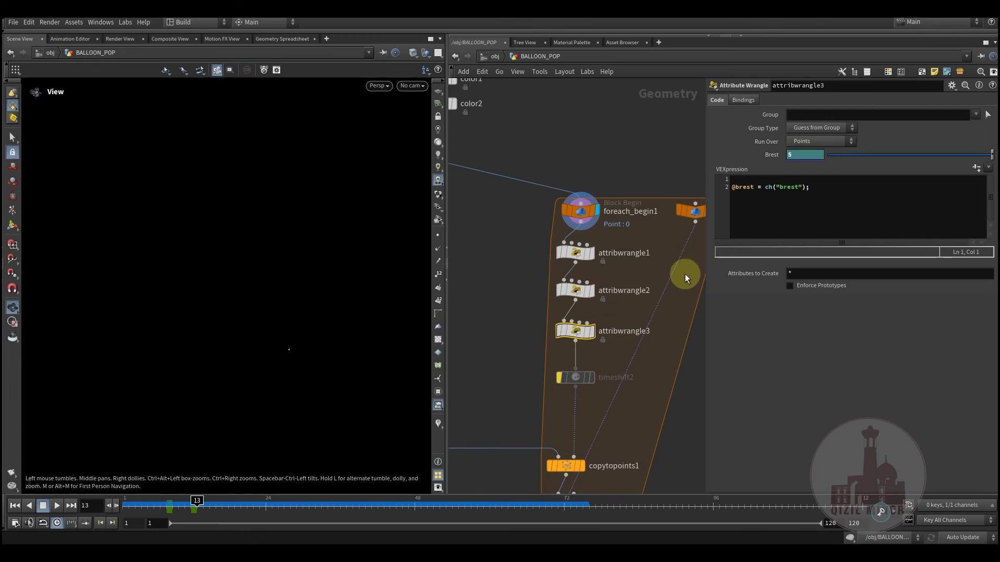
mouse_move(160, 508)
left_mouse_down()
mouse_move(196, 509)
mouse_move(162, 508)
left_mouse_up()
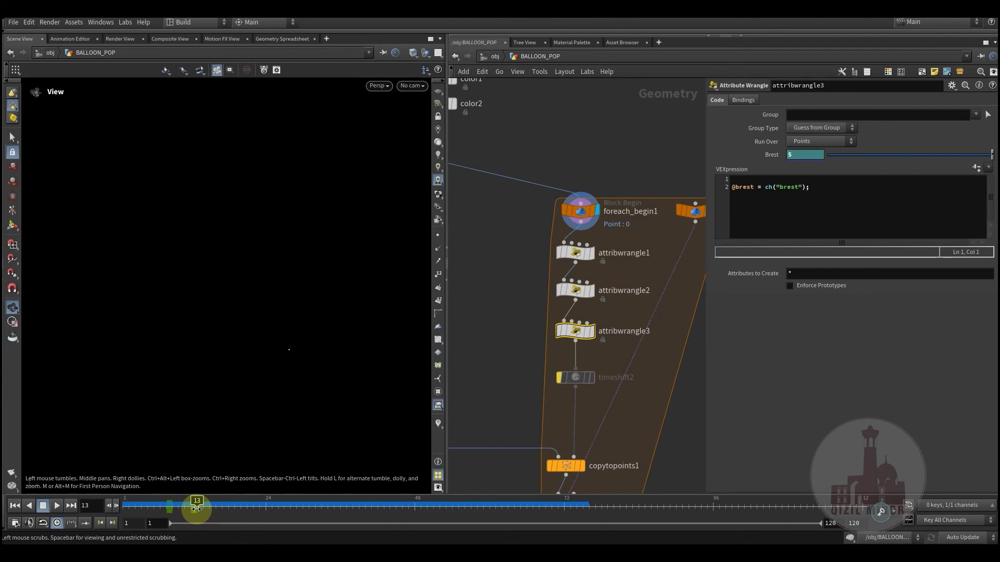
middle_click_drag(510, 351, 509, 298)
mouse_move(154, 515)
left_mouse_down()
mouse_move(107, 502)
mouse_move(208, 505)
mouse_move(130, 506)
mouse_move(216, 510)
mouse_move(131, 510)
mouse_move(243, 524)
mouse_move(133, 513)
left_mouse_up()
middle_click_drag(508, 351, 529, 246)
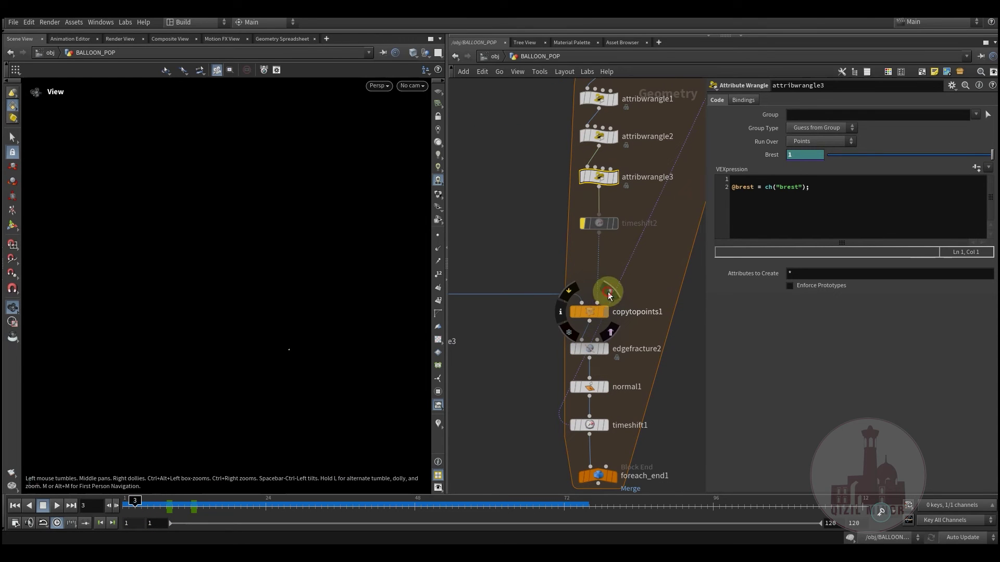
Display copytopoints1's result for the current point and check the node's info.
left_click(603, 293)
middle_click_drag(530, 353, 586, 271)
middle_click_drag(632, 244, 636, 283)
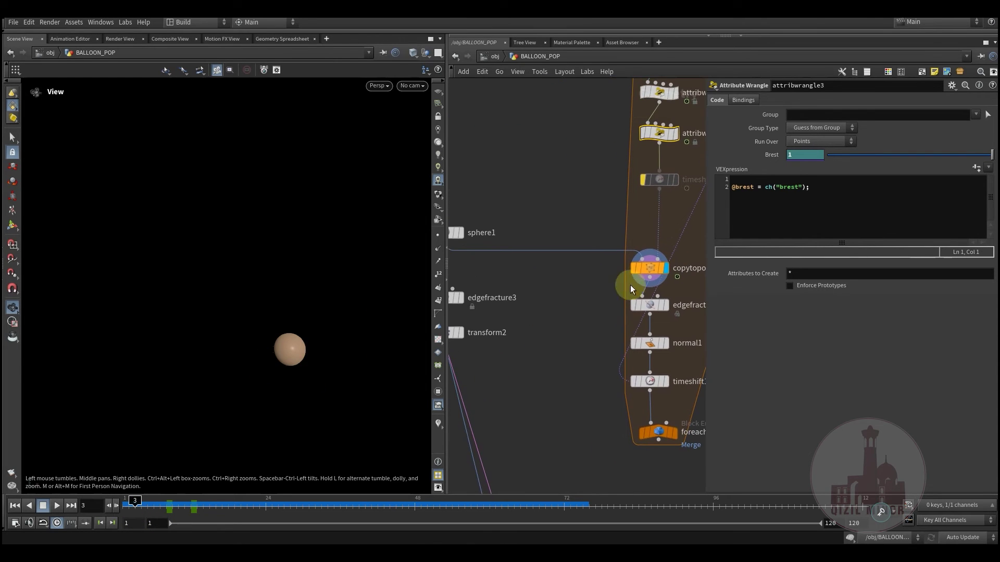
middle_click(649, 270)
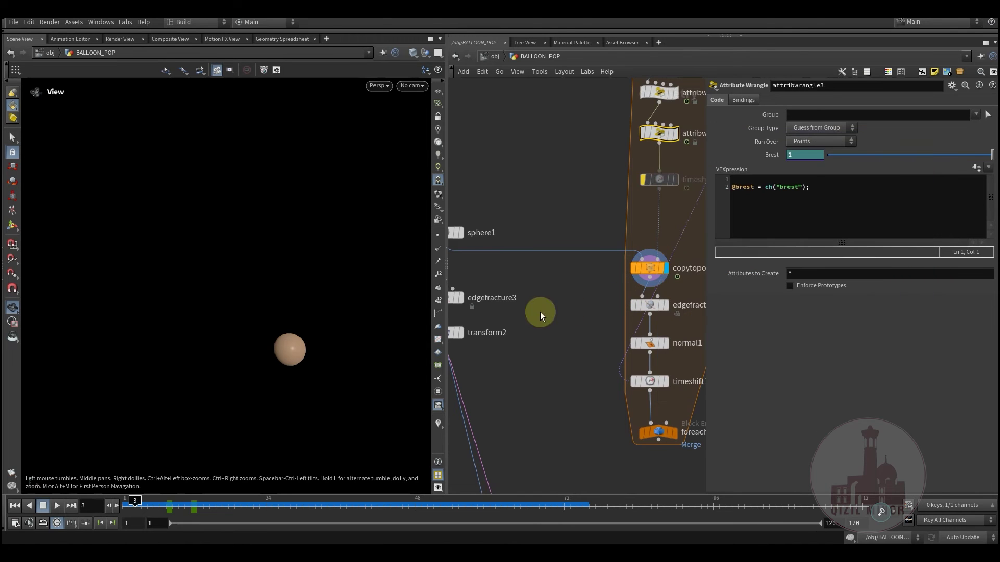
Display edgefracture2, normal1 and timeshift1 in turn to view each stage of the single balloon.
middle_click_drag(567, 349, 545, 311)
left_click(651, 288)
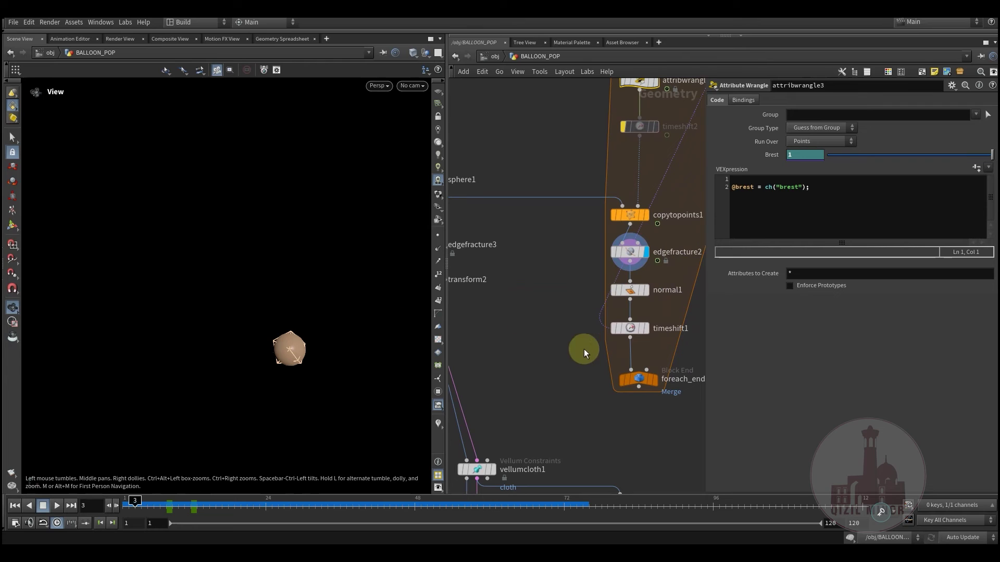
middle_click_drag(575, 358, 552, 365)
left_click(626, 286)
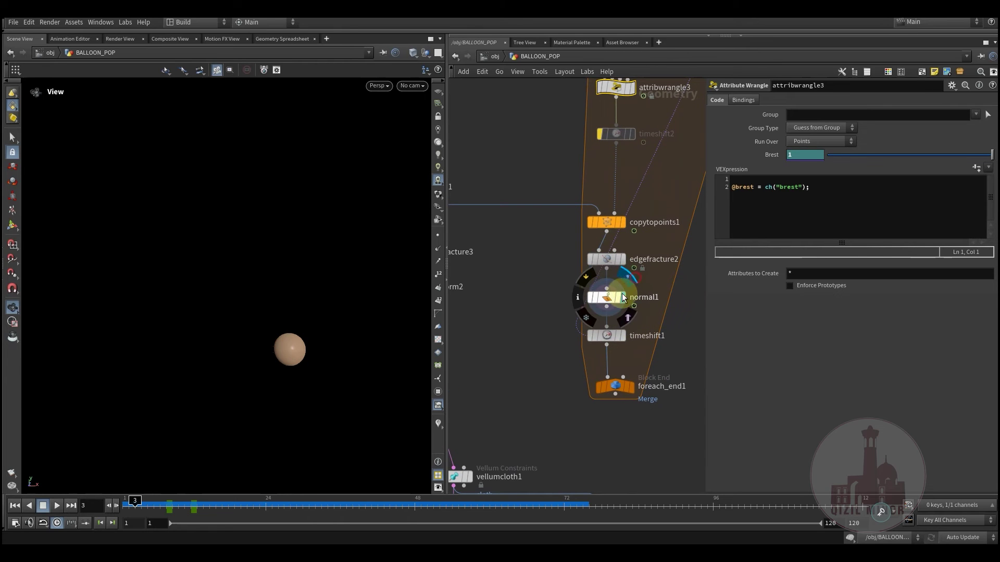
left_click(629, 318)
middle_click_drag(587, 336, 554, 341)
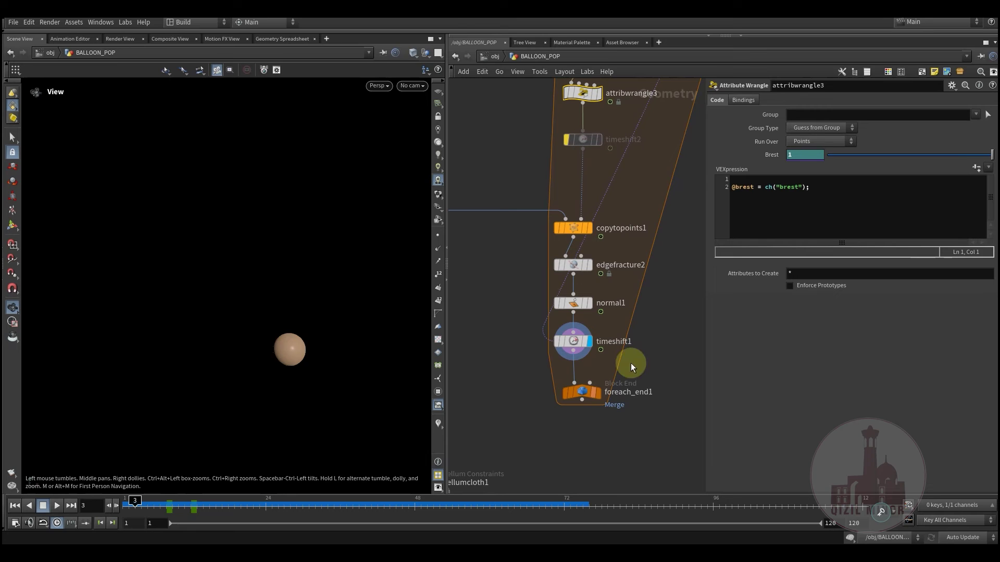
Inspect timeshift1's Frame expression and Mult setting, tracing its spare input back to foreach_begin1_metadata1.
left_click(573, 341)
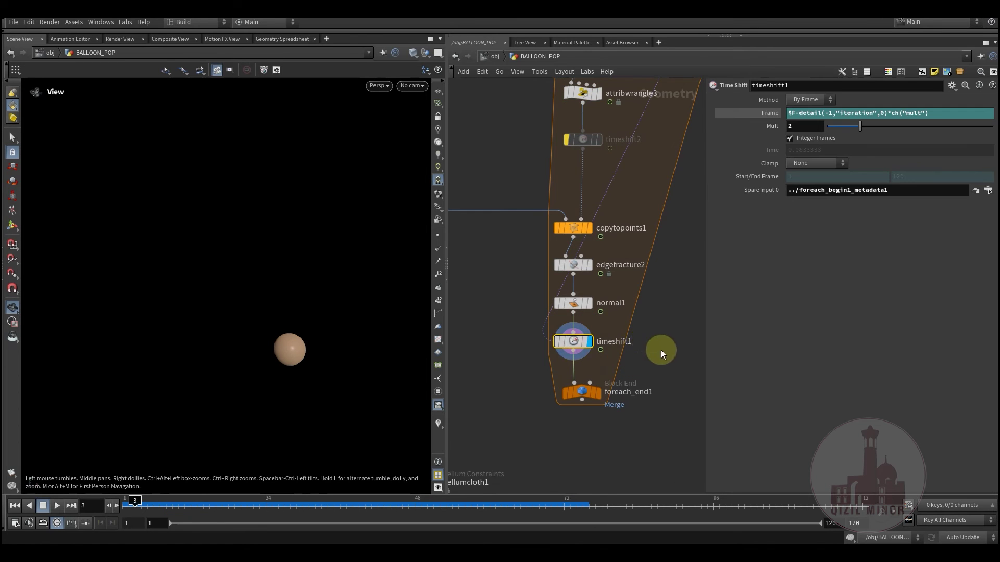
middle_click_drag(693, 238, 594, 376)
scroll(624, 376, "down", 1)
left_click_drag(929, 113, 815, 113)
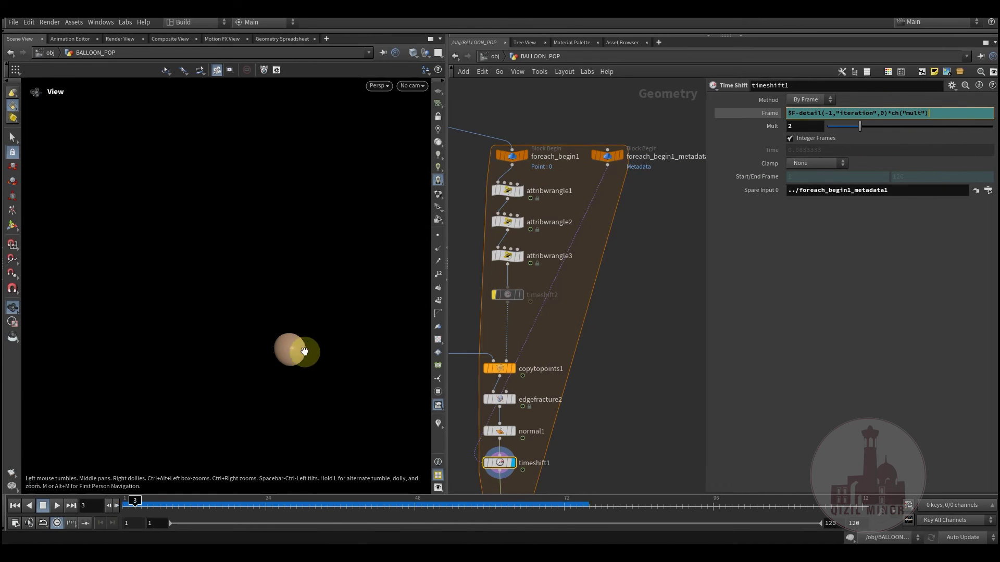
middle_click_drag(629, 424, 648, 349)
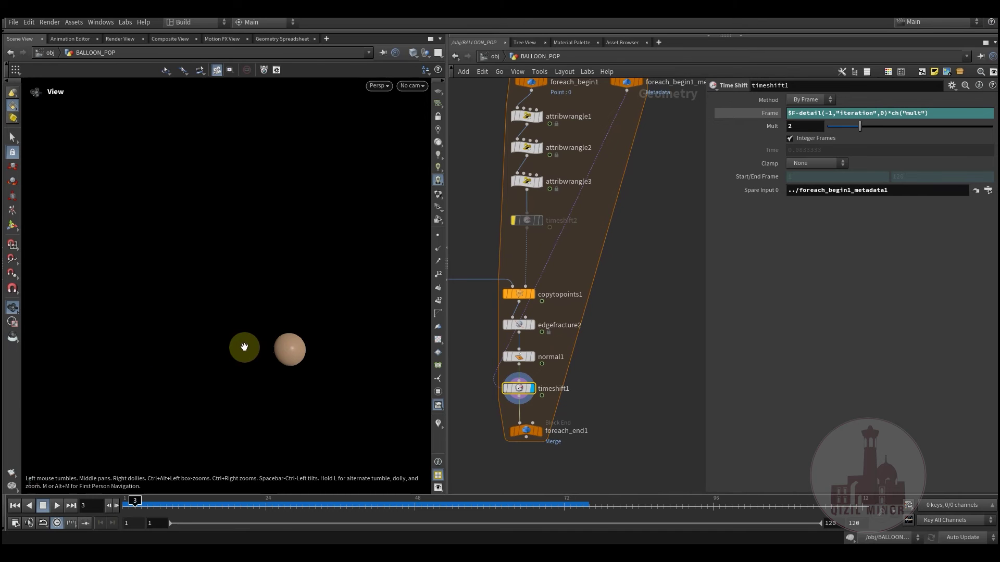
middle_click_drag(607, 419, 609, 419)
scroll(609, 417, "up", 3)
Display foreach_end1's merged balloons and inspect the block end settings.
mouse_move(573, 378)
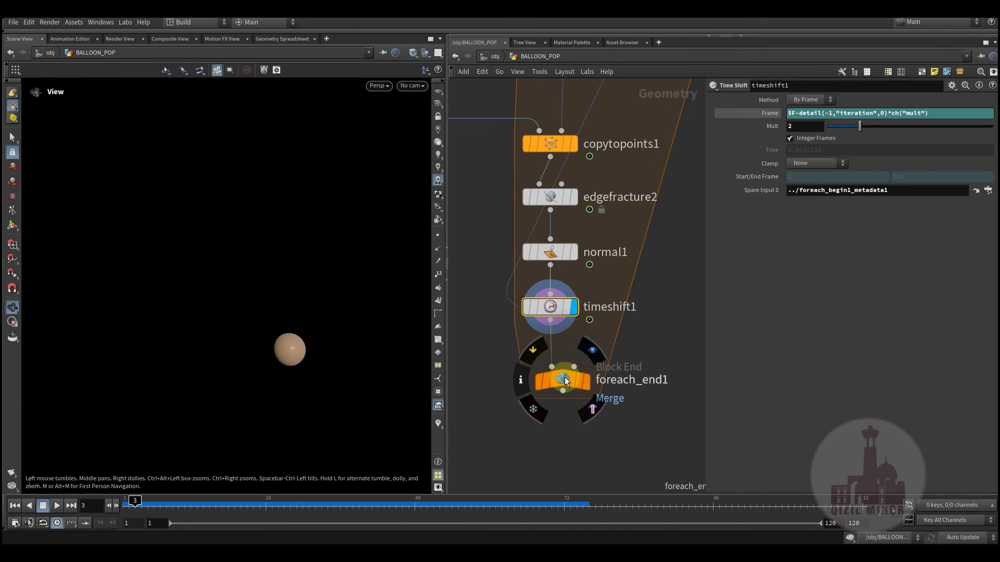
left_click(598, 357)
left_click(552, 381)
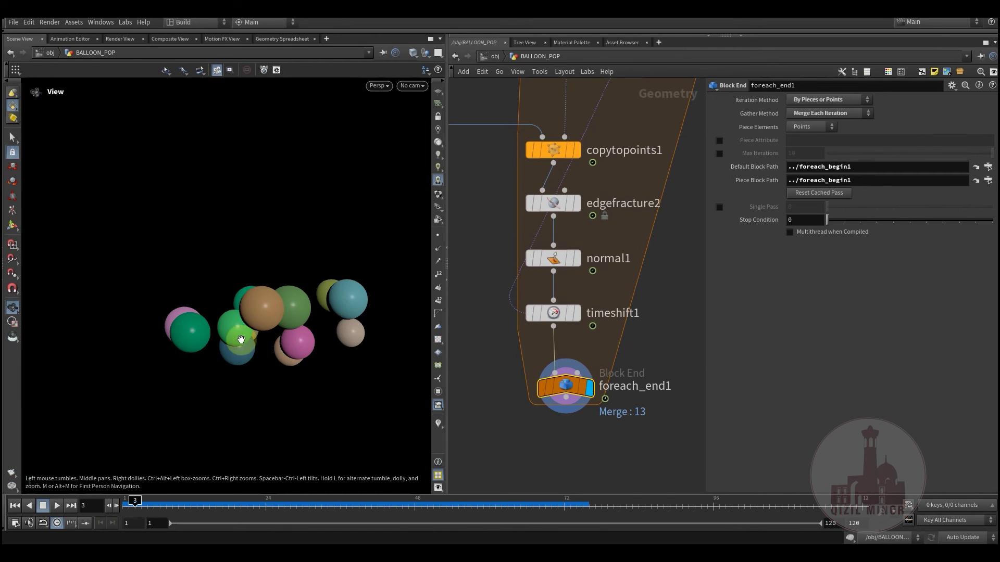
Examine the single-balloon branch of sphere1, edgefracture3 and transform2 alongside the scattered-point chain above it.
middle_click_drag(508, 313, 602, 388)
scroll(599, 379, "down", 4)
middle_click_drag(556, 342, 570, 379)
middle_click_drag(536, 227, 599, 176)
left_click_drag(499, 258, 622, 370)
left_click_drag(489, 237, 616, 386)
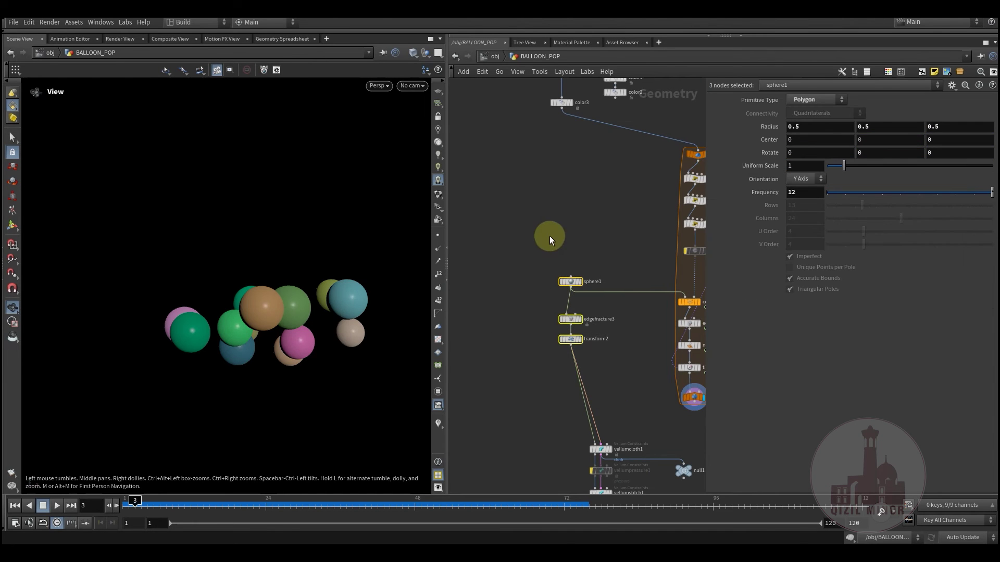
left_click_drag(533, 245, 620, 371)
middle_click_drag(562, 237, 606, 245)
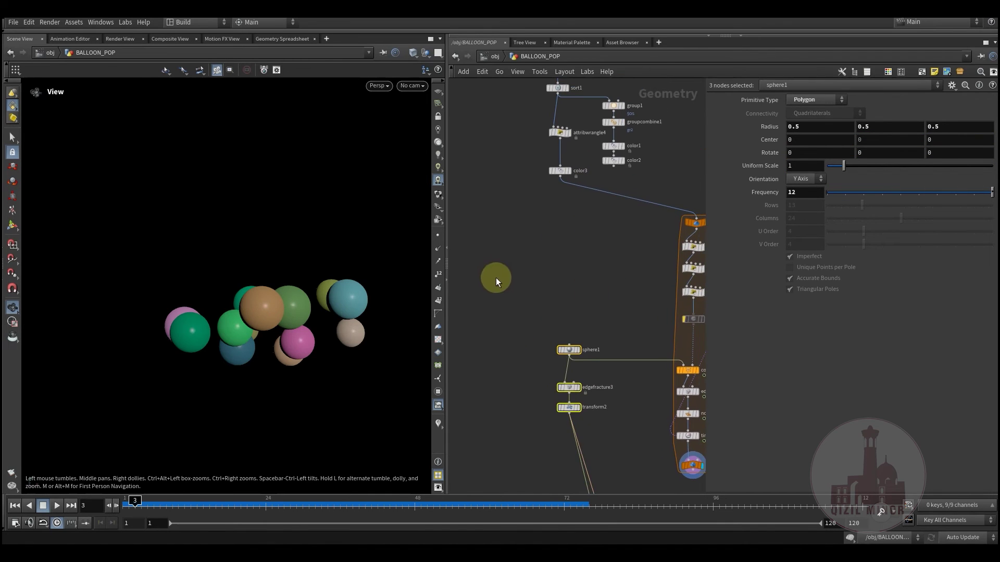
middle_click_drag(541, 267, 563, 371)
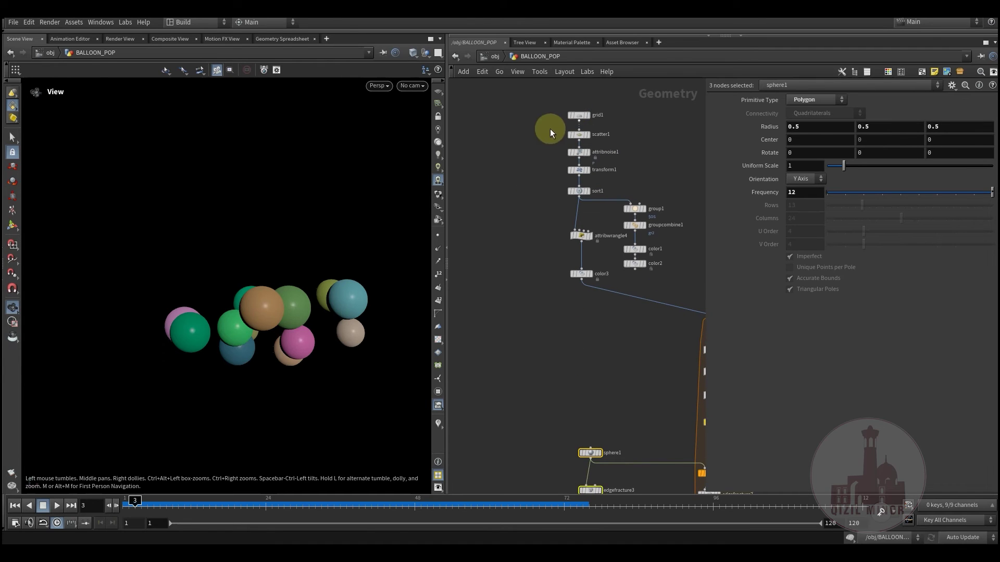
scroll(527, 339, "down", 15)
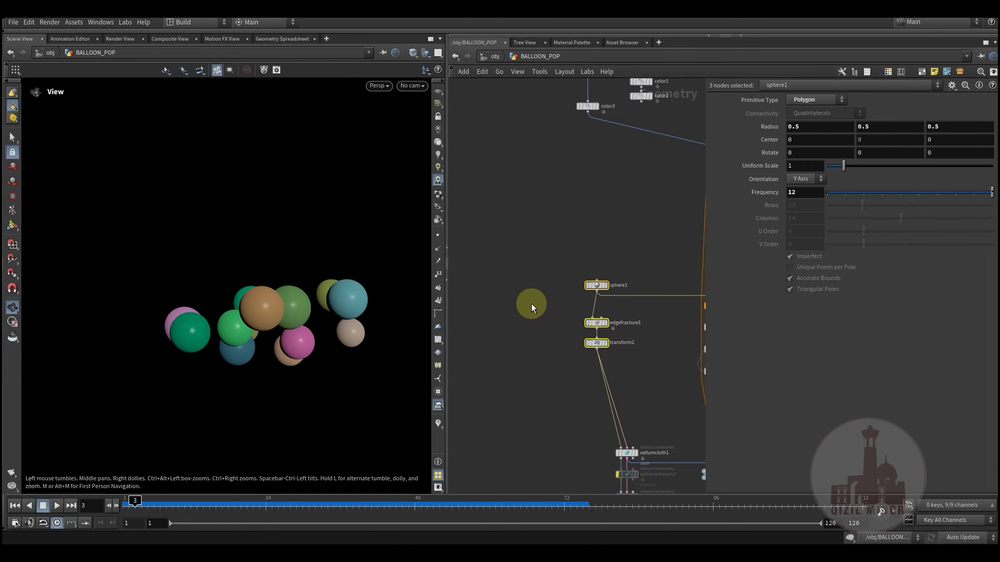
left_click_drag(541, 172, 621, 267)
middle_click_drag(531, 326, 516, 268)
Rewire vellumcloth1's first two inputs from transform2 to foreach_end1's output.
middle_click_drag(612, 243, 598, 281)
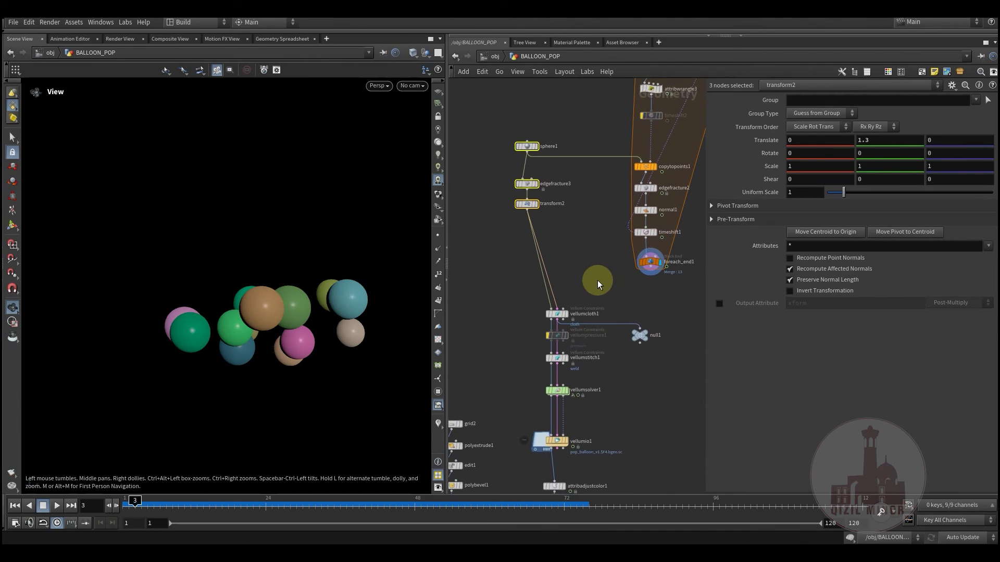
scroll(602, 284, "up", 2)
scroll(602, 286, "down", 2)
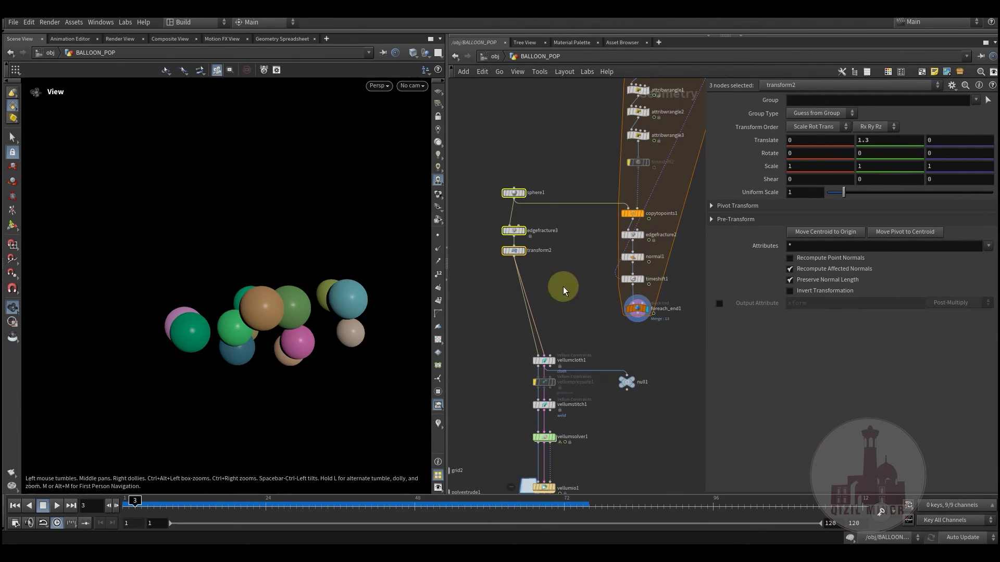
scroll(598, 317, "up", 3)
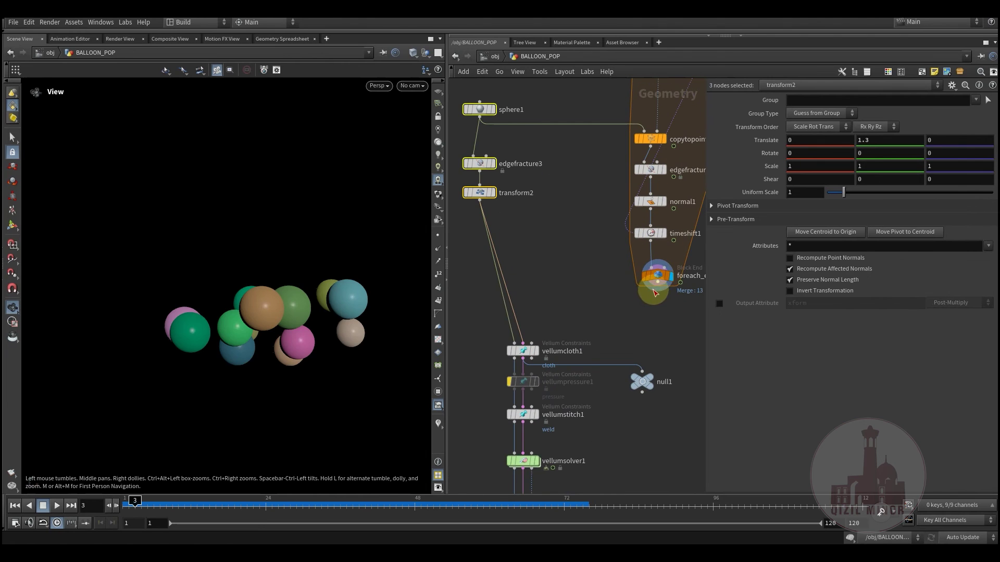
left_click(499, 333)
middle_click_drag(564, 284, 572, 307)
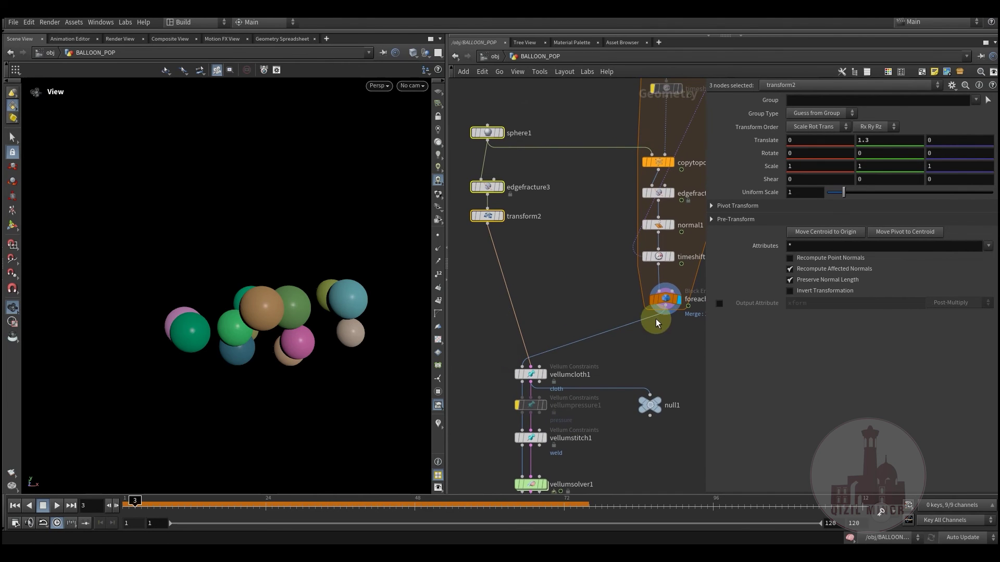
left_click(665, 315)
left_click(531, 367)
Highlight the single-balloon nodes sphere1, edgefracture3 and transform2 by selecting them together.
scroll(585, 292, "down", 3)
left_click_drag(570, 323, 591, 334)
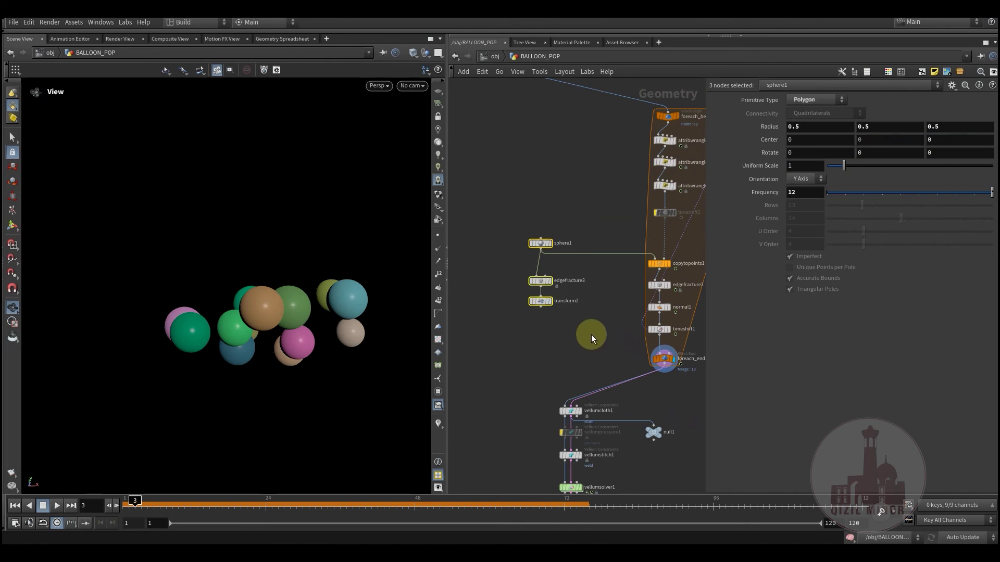
left_click_drag(486, 188, 576, 341)
left_click_drag(536, 314, 552, 324)
Inspect the Cloth constraint settings of vellumcloth1 and the Weld Points settings of vellumstitch1.
middle_click_drag(579, 380, 571, 297)
middle_click_drag(536, 349, 535, 310)
scroll(534, 311, "up", 5)
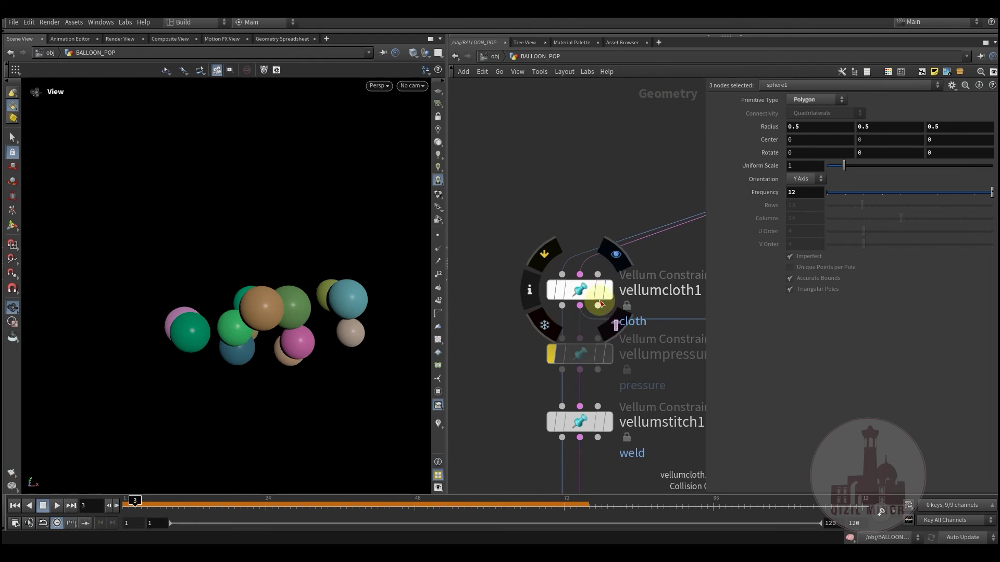
left_click(586, 290)
middle_click_drag(551, 298, 506, 267)
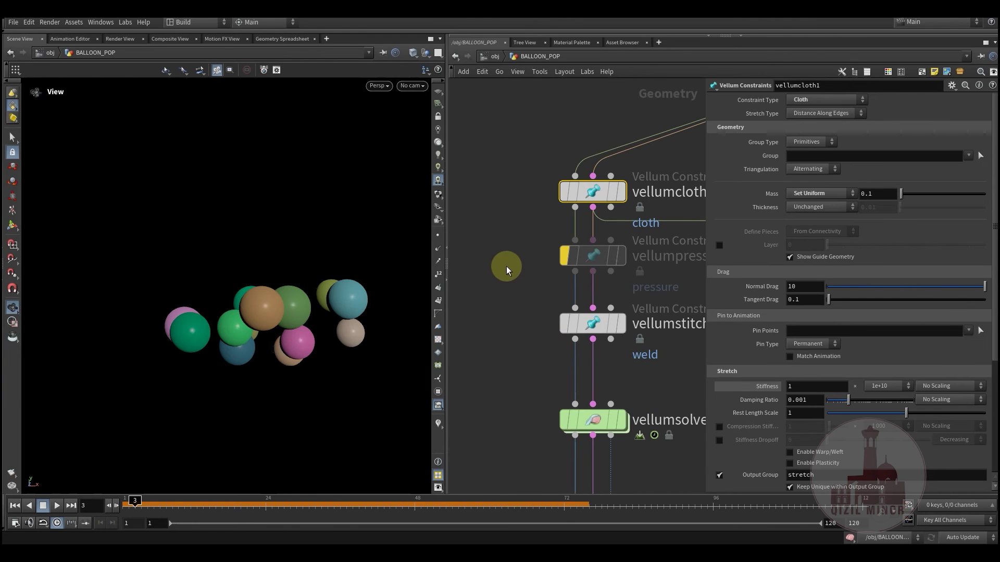
left_click(588, 332)
middle_click_drag(519, 339, 530, 299)
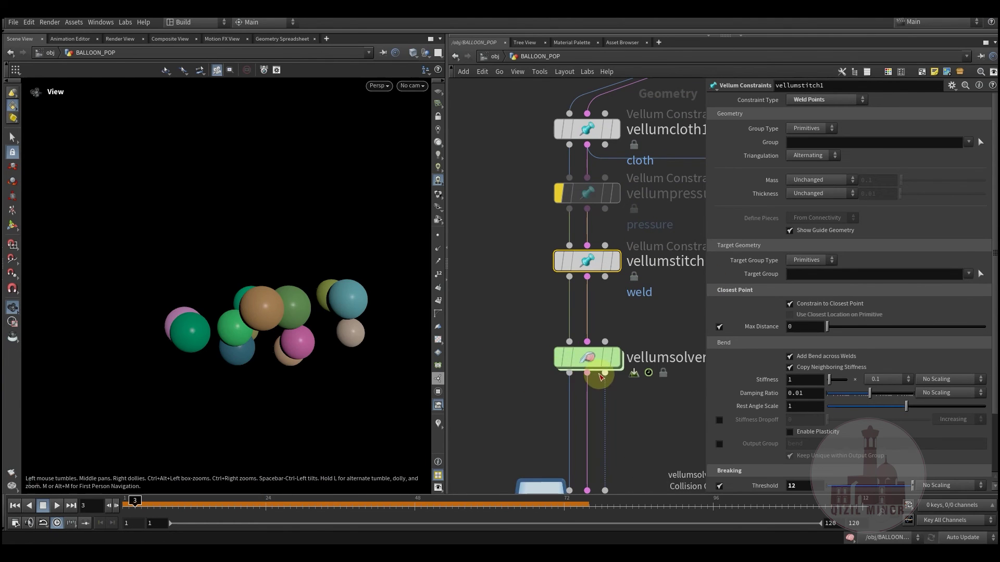
Go to frame 1, enter vellumsolver1's forces network and inspect geometrywrangle2's breakthreshold expression.
left_click_drag(134, 503, 107, 505)
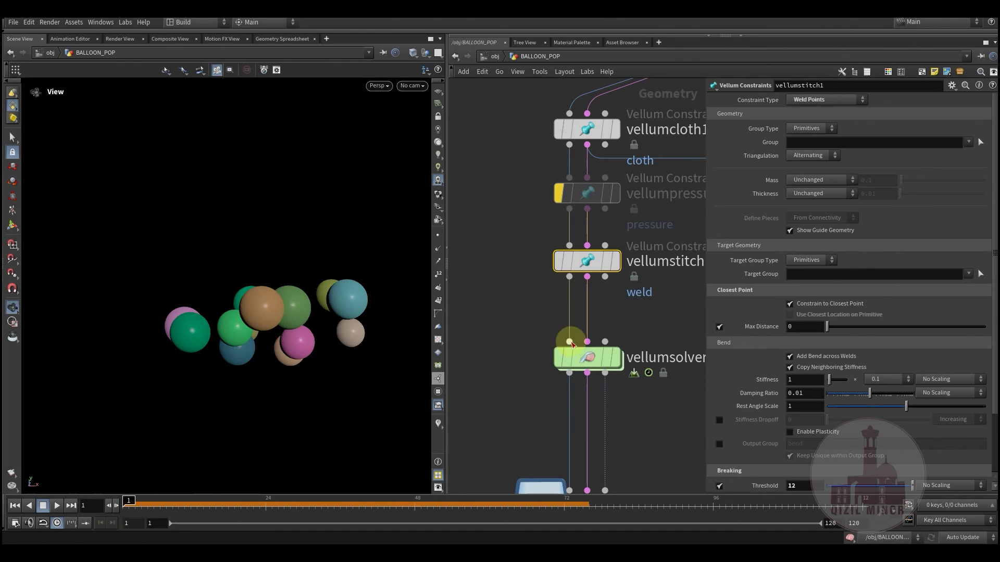
double_click(587, 364)
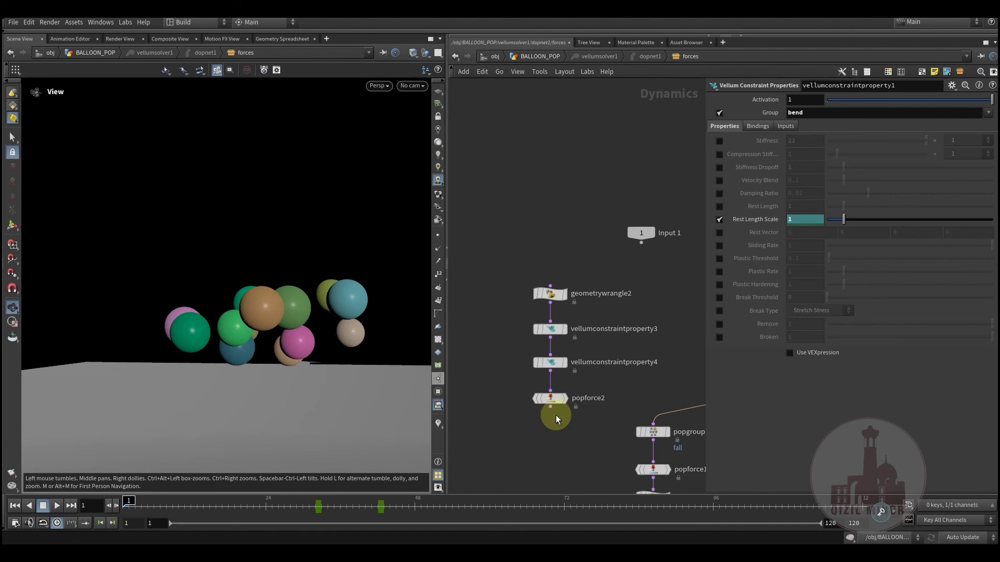
scroll(570, 302, "up", 3)
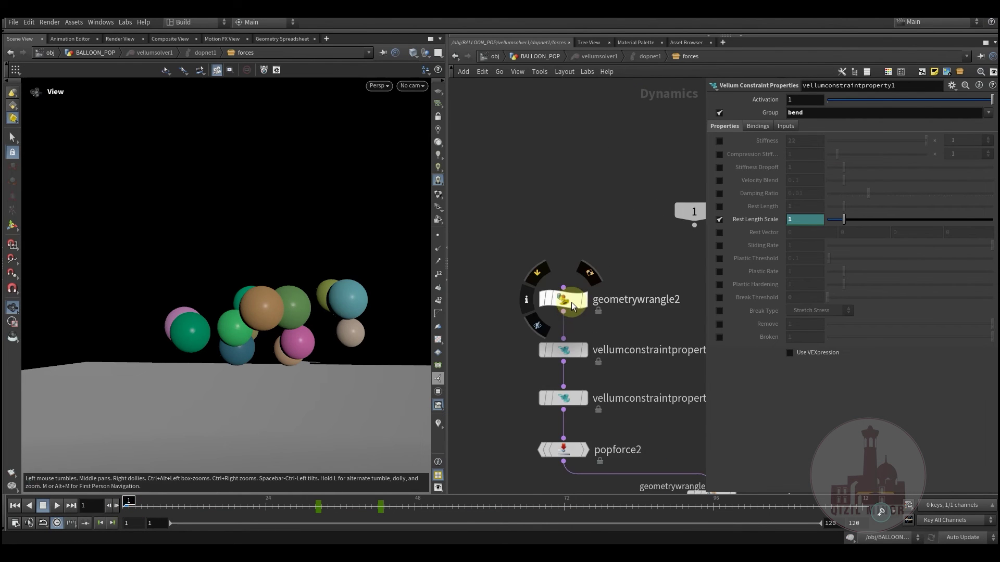
left_click(568, 302)
middle_click_drag(504, 393, 687, 298)
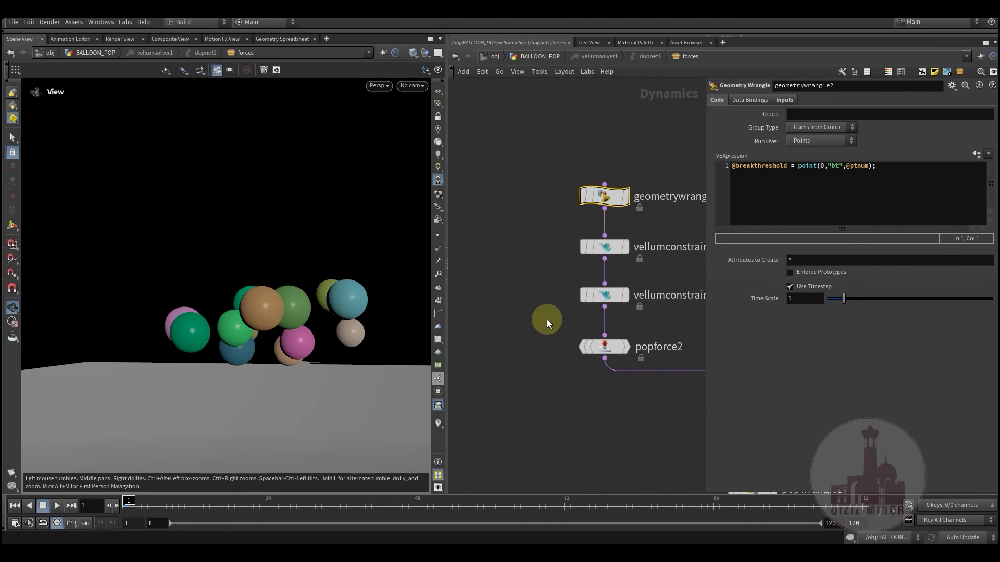
middle_click_drag(541, 333, 525, 369)
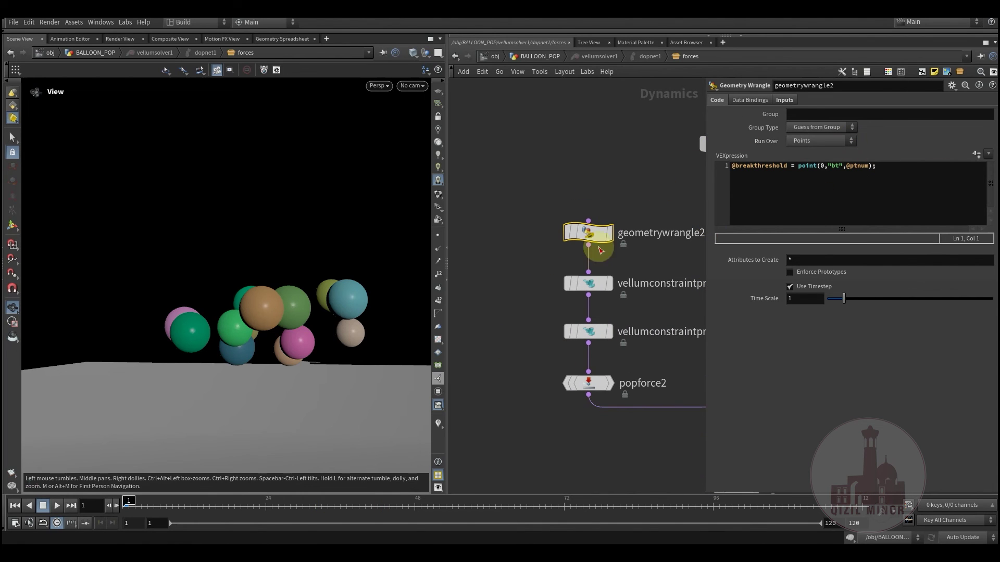
middle_click_drag(598, 155, 579, 170)
left_click_drag(530, 249, 530, 248)
left_click_drag(888, 166, 801, 165)
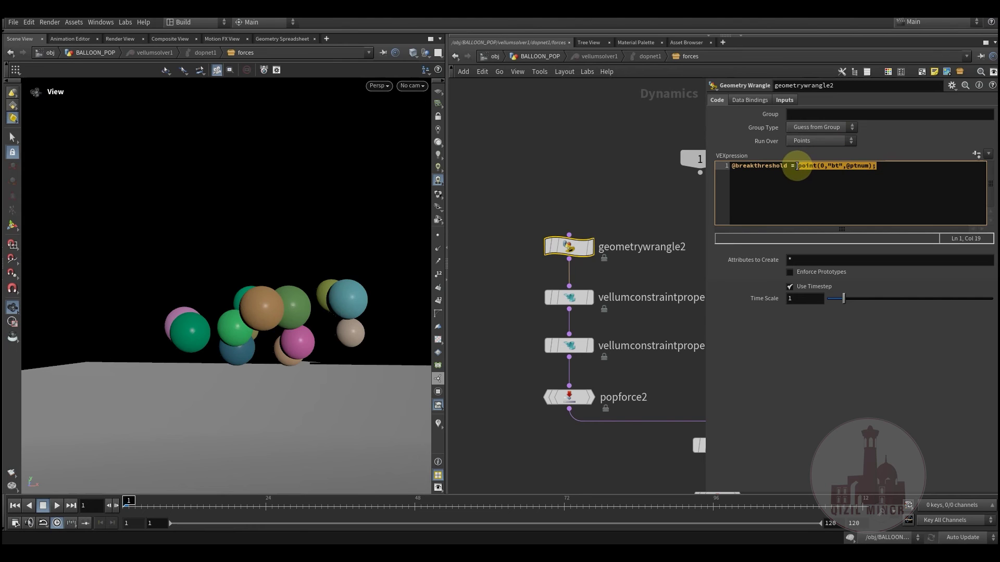
Inspect vellumconstraintproperty3's restscale expression, which reads srest for the stretch group.
left_click(572, 293)
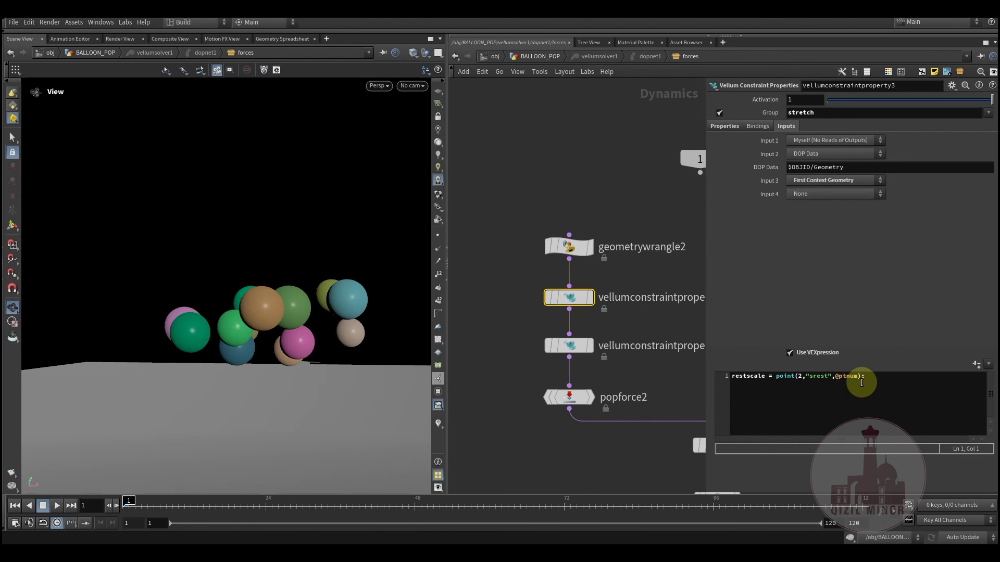
left_click_drag(864, 383, 784, 382)
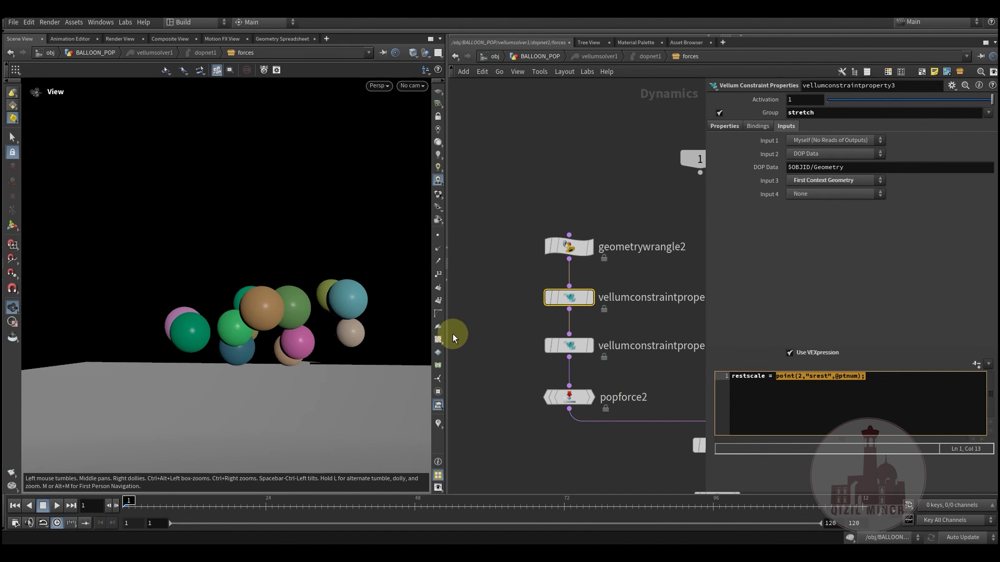
middle_click_drag(494, 306, 496, 225)
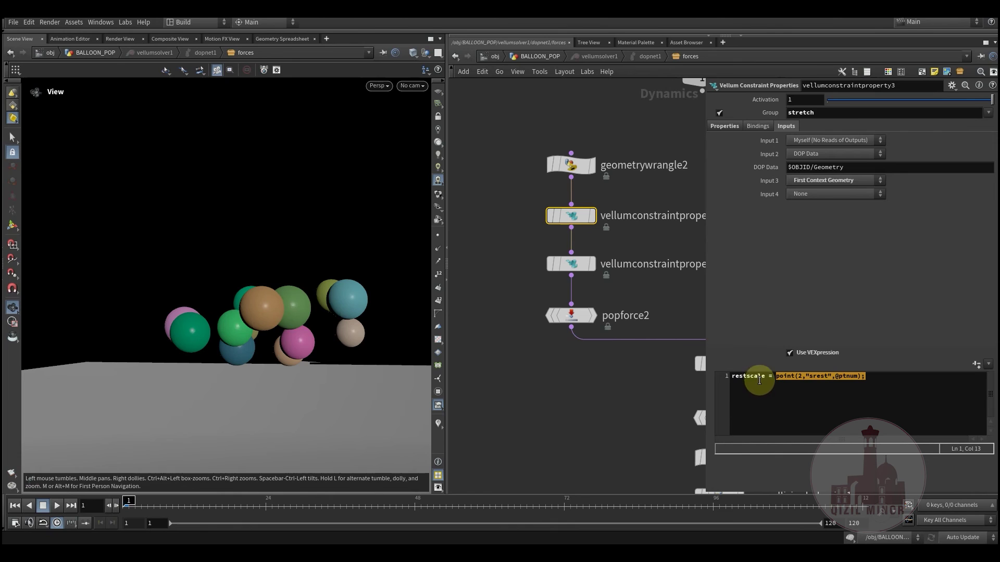
left_click(763, 378)
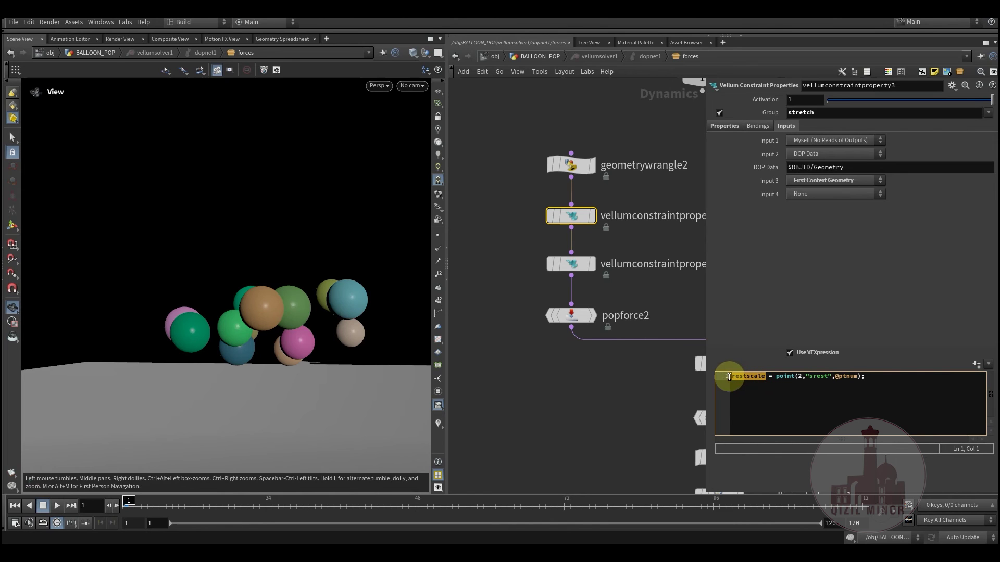
Inspect vellumconstraintproperty4's restscale expression, which reads brest for the bend group.
left_click(573, 264)
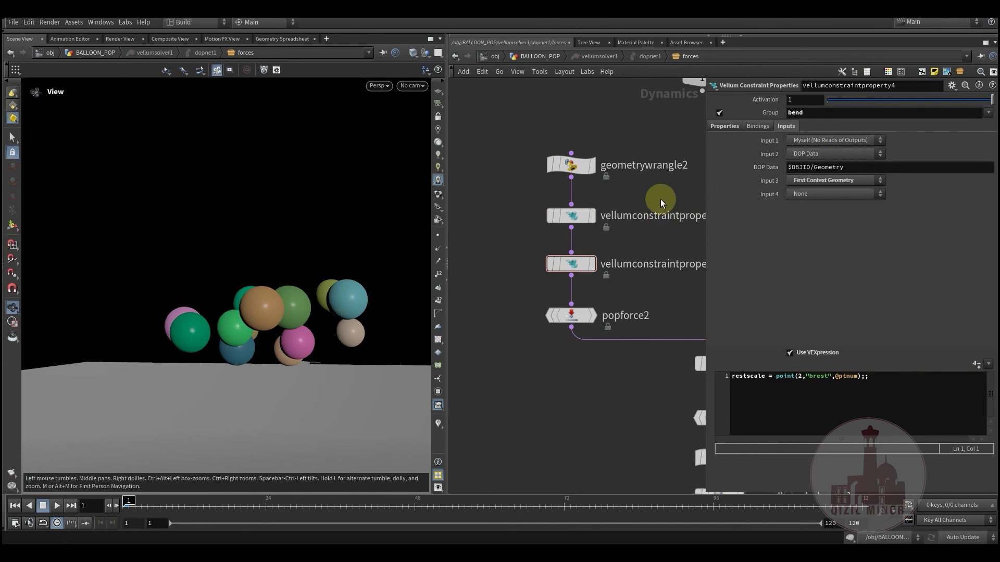
middle_click_drag(519, 373, 518, 346)
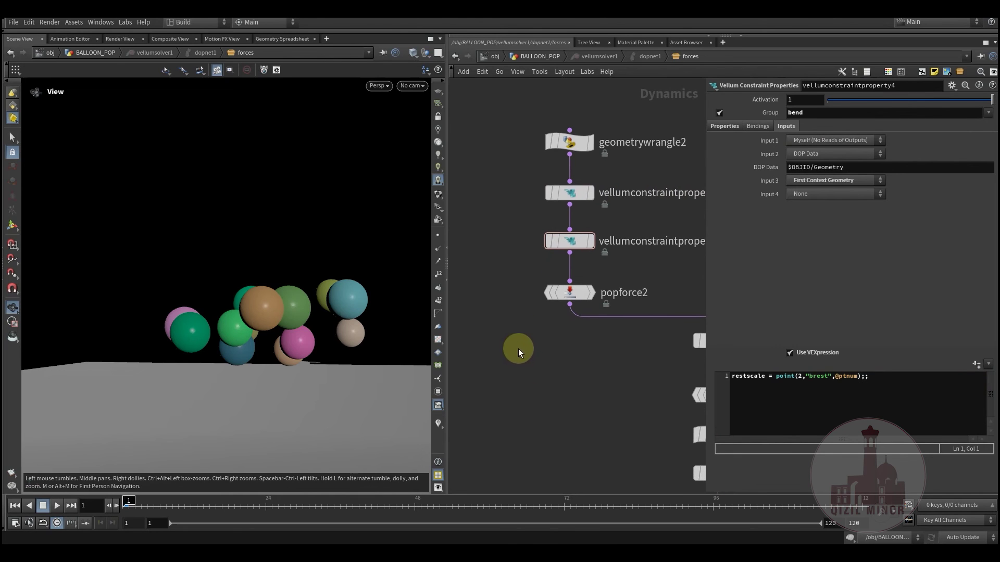
mouse_move(566, 298)
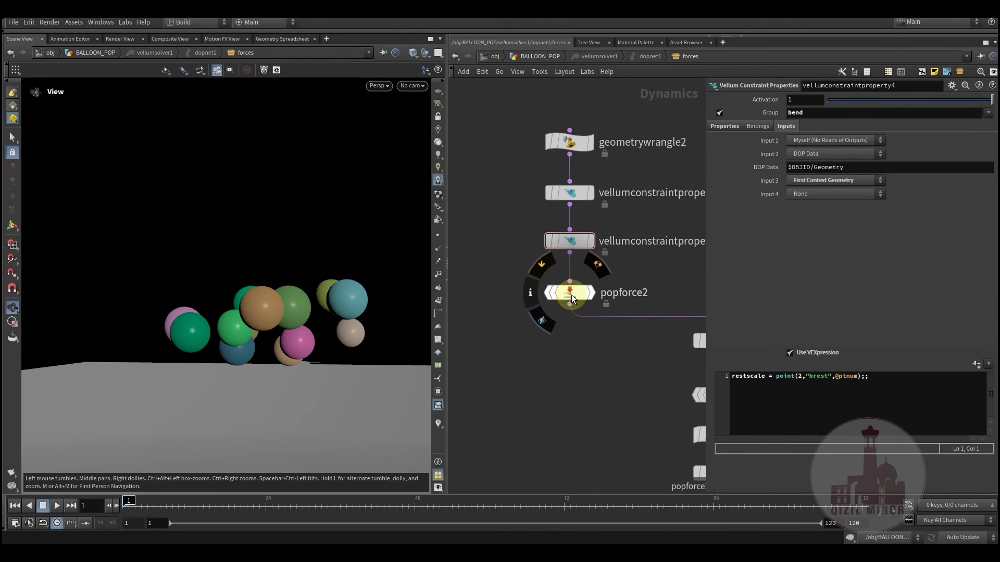
Inspect popforce2's noise settings, including amplitude and swirl size.
left_click(572, 299)
middle_click_drag(552, 375, 558, 446)
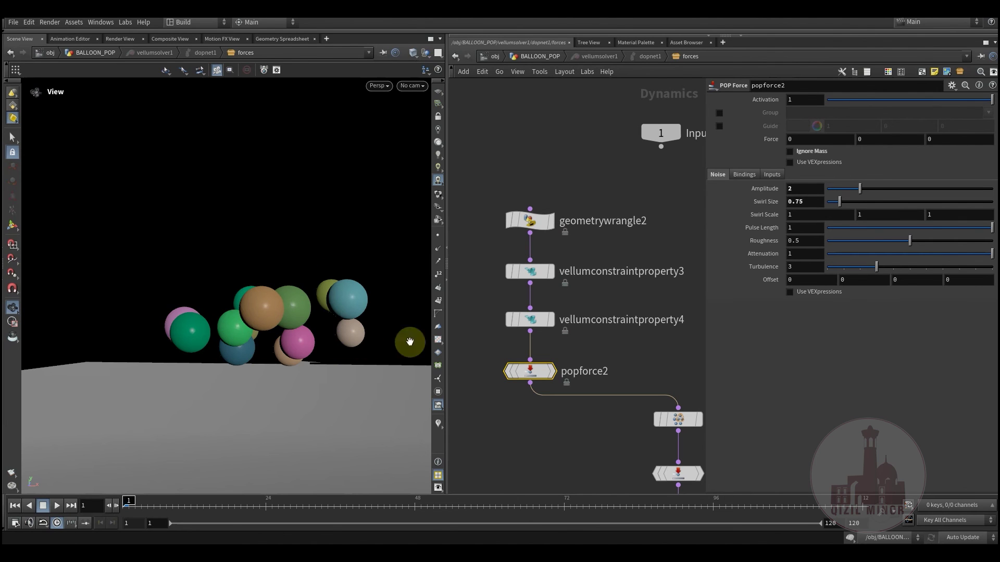
middle_click_drag(525, 421, 533, 408)
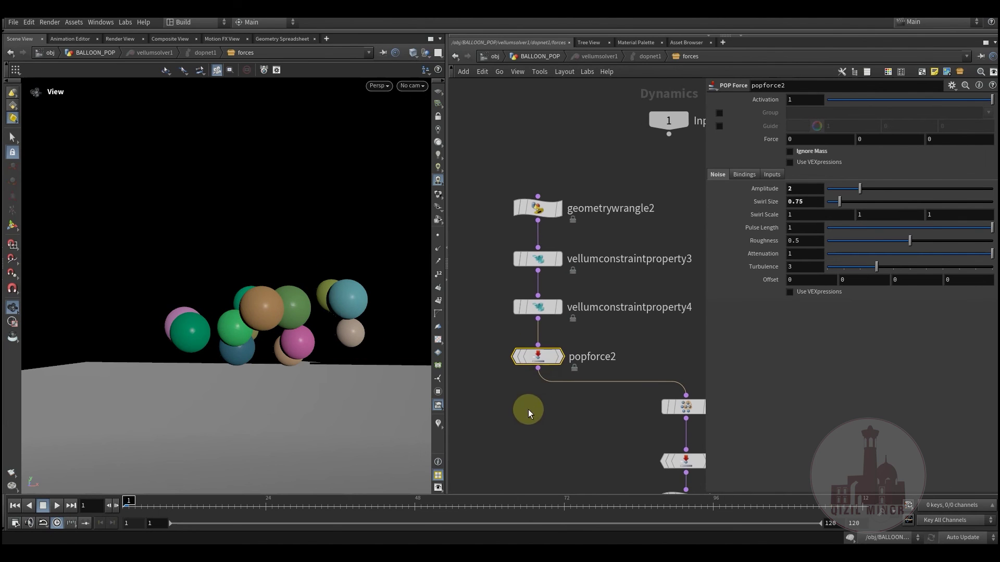
mouse_move(537, 359)
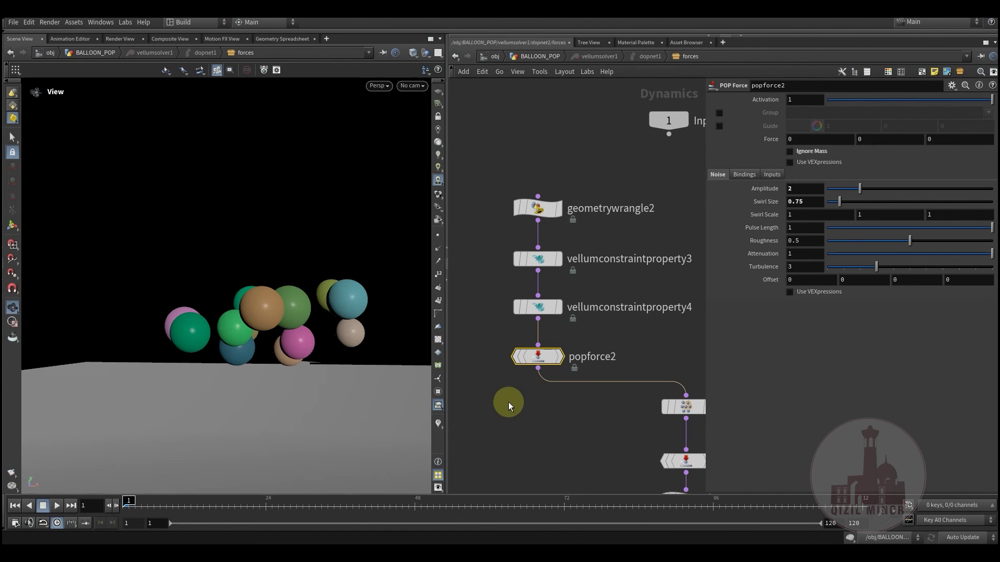
Select popgroup1, popforce1, popwrangle1 and popcollisionbehavior1 in the forces network to review the chain feeding the FORCE output.
middle_click_drag(537, 370, 511, 290)
left_click_drag(646, 181, 592, 399)
scroll(542, 318, "down", 3)
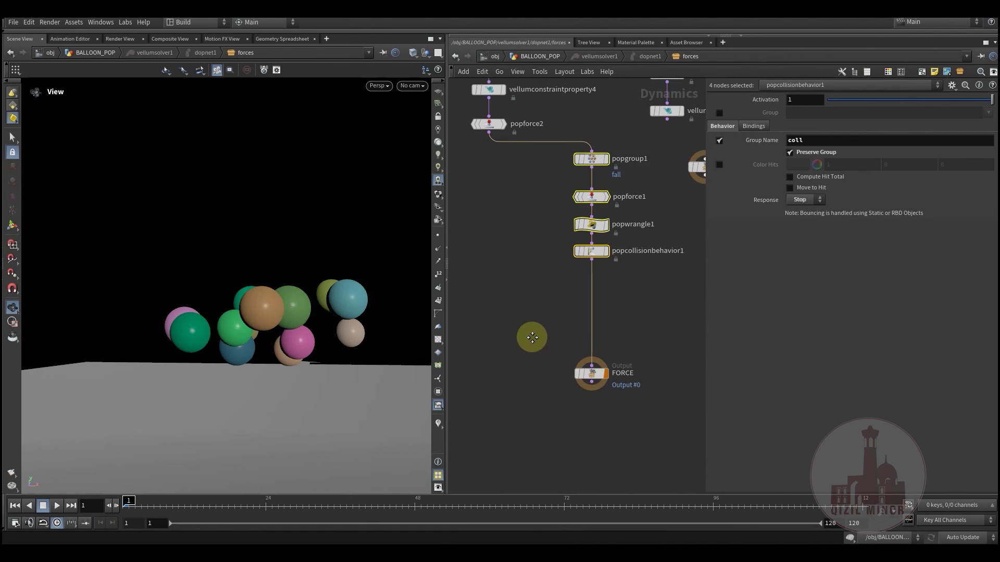
Return to the BALLOON_POP network and display attribadjustcolor1, below vellumio1, showing its Cd color ramp settings.
left_click(544, 56)
middle_click_drag(525, 383, 534, 180)
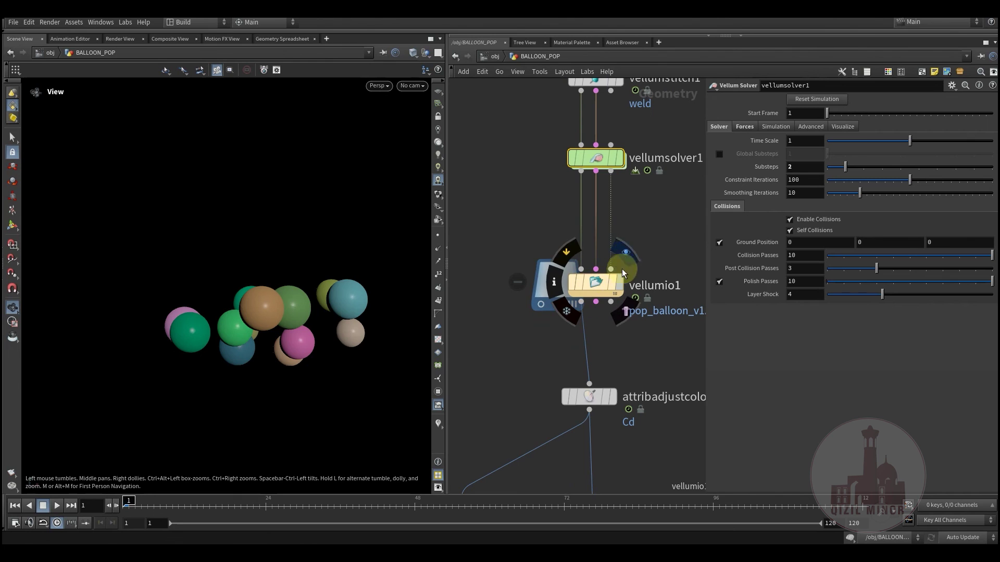
left_click(626, 265)
middle_click_drag(504, 353, 588, 327)
left_click(622, 315)
left_click(589, 341)
middle_click_drag(517, 299, 520, 328)
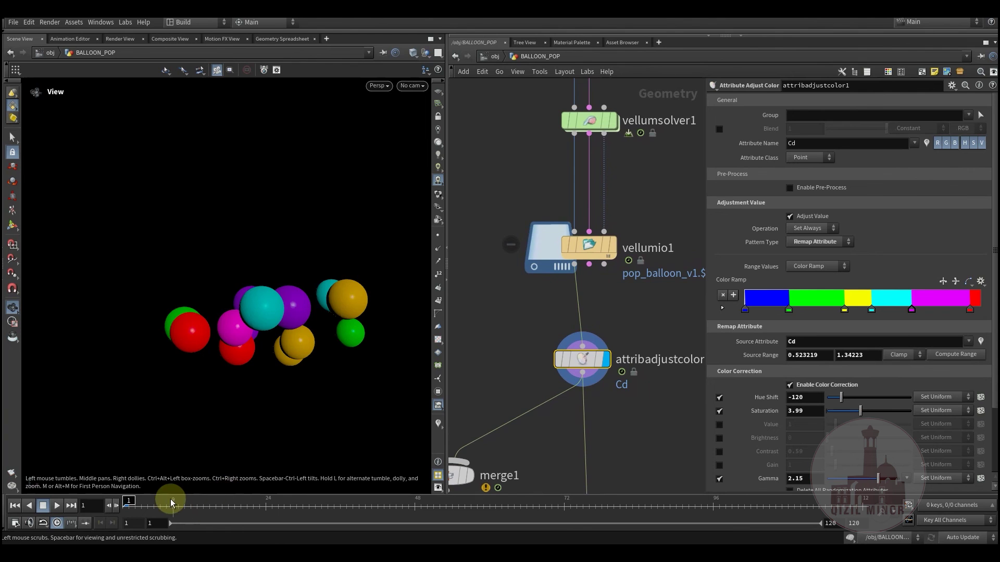
Scrub the recolored balloon-pop simulation repeatedly through the early frames, stopping at frame 48.
left_click_drag(166, 498, 384, 509)
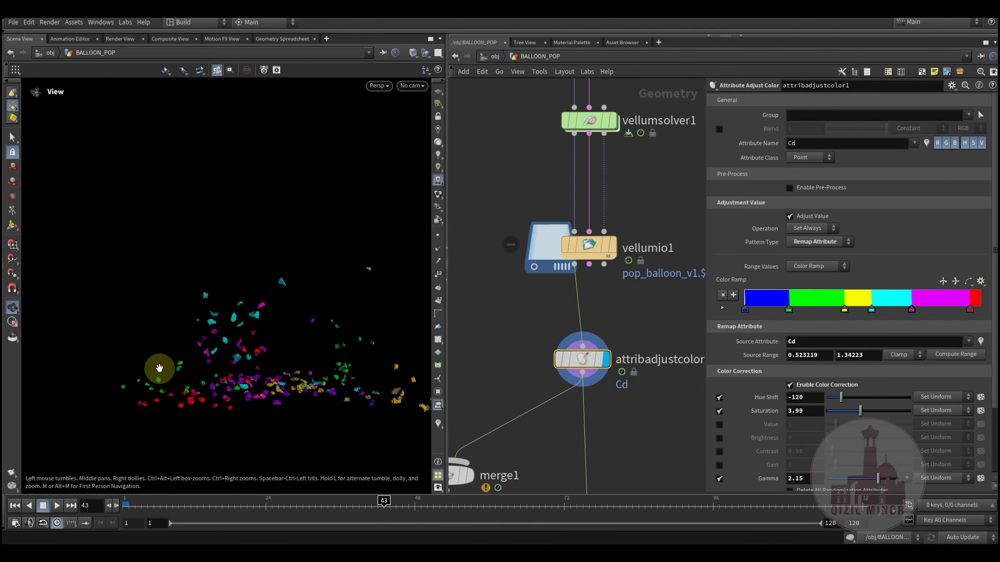
left_click_drag(174, 501, 290, 502)
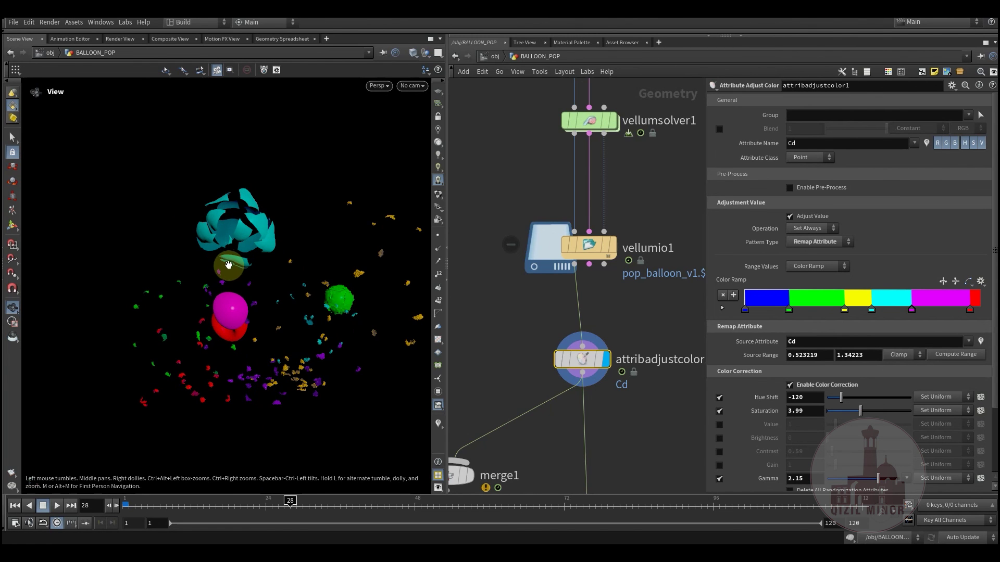
left_click_drag(220, 501, 411, 507)
Review the output branches below attribadjustcolor1, covering merge1, attribadjustcolor2, null2, null3 and lopnet1.
middle_click_drag(529, 430, 557, 441)
left_click_drag(599, 336, 597, 320)
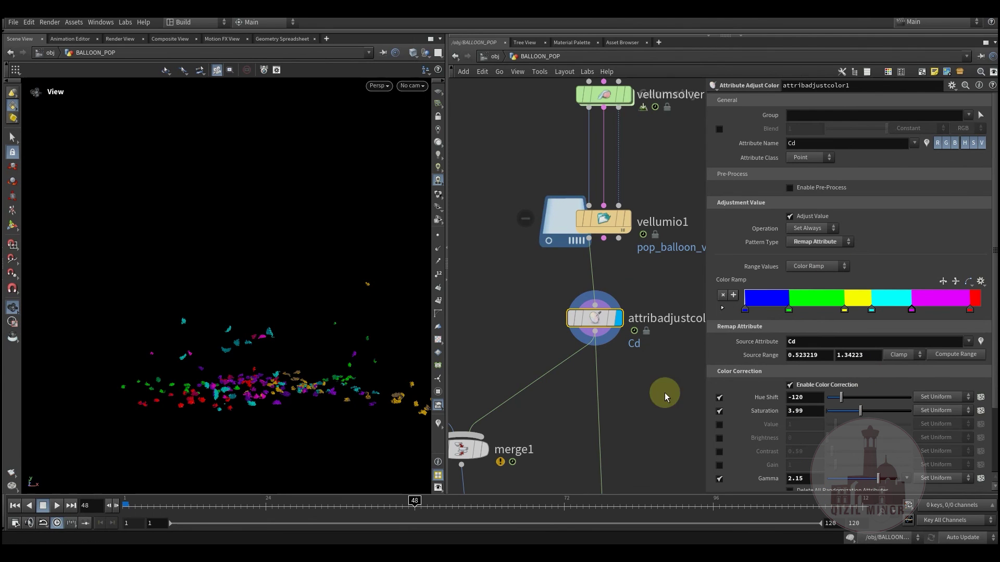
scroll(571, 357, "down", 5)
middle_click_drag(574, 351, 581, 246)
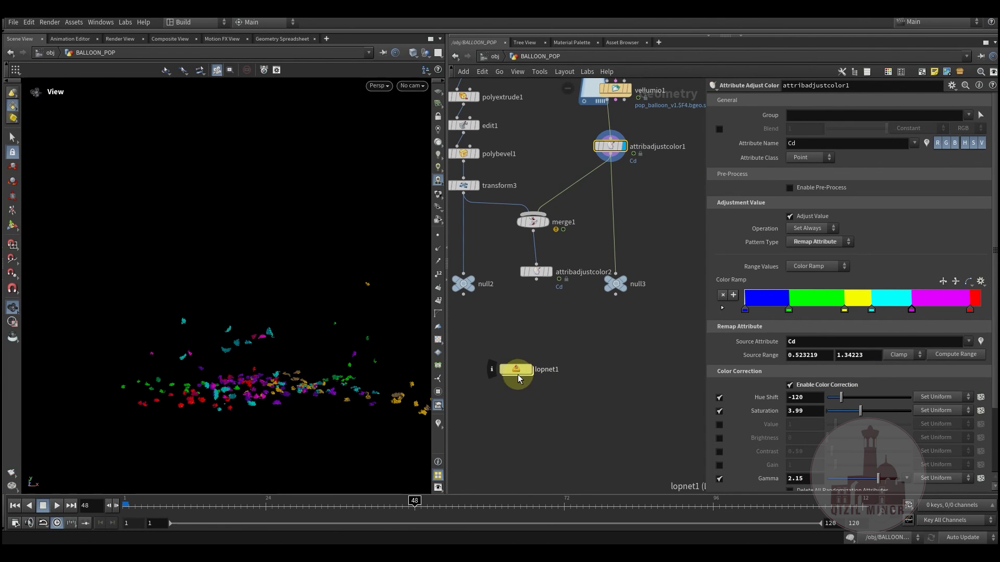
middle_click_drag(596, 343, 612, 410)
Go up to the object level and scrub the popped-balloon animation to frame 79.
left_click(495, 56)
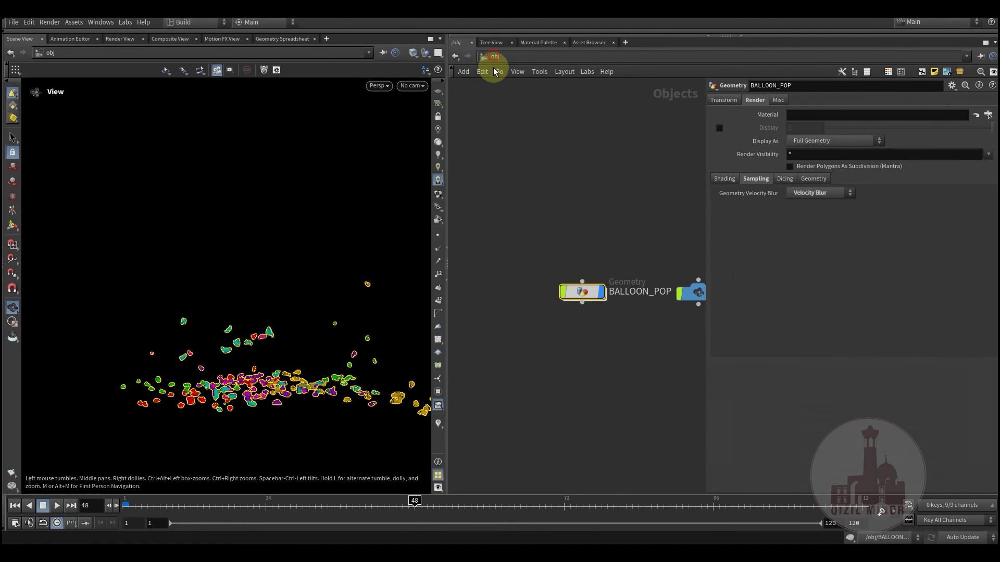
left_click_drag(224, 502, 408, 525)
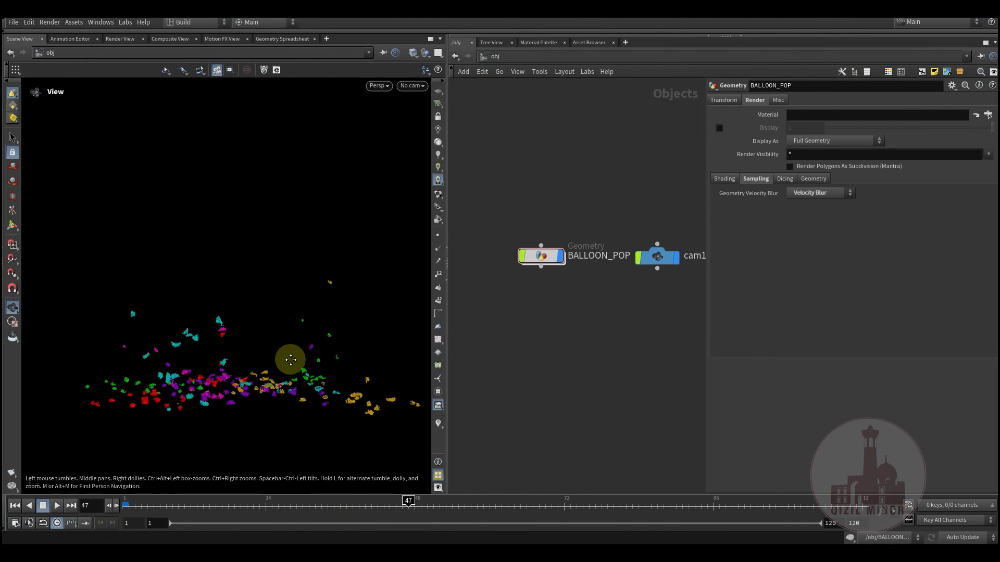
left_click_drag(280, 506, 605, 433)
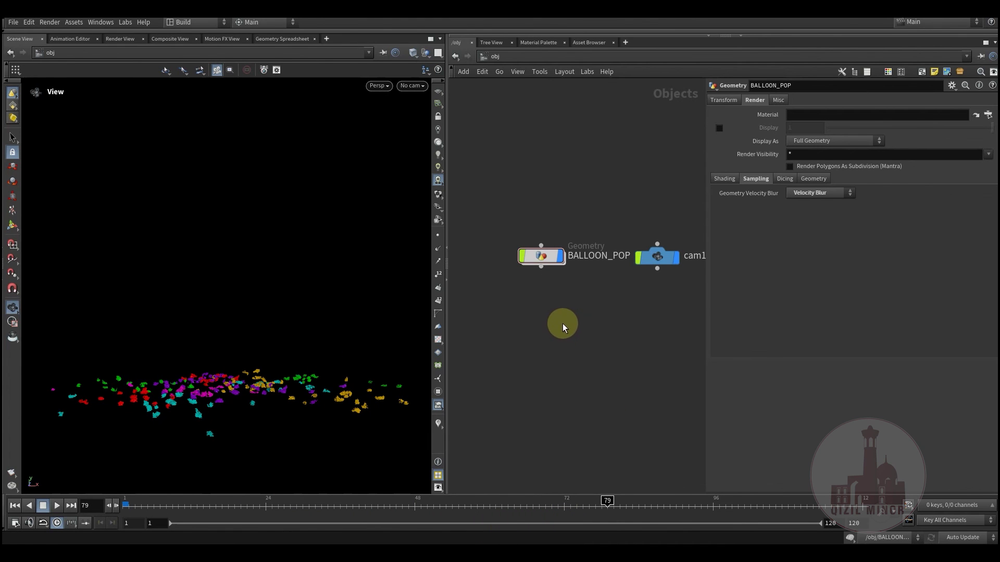